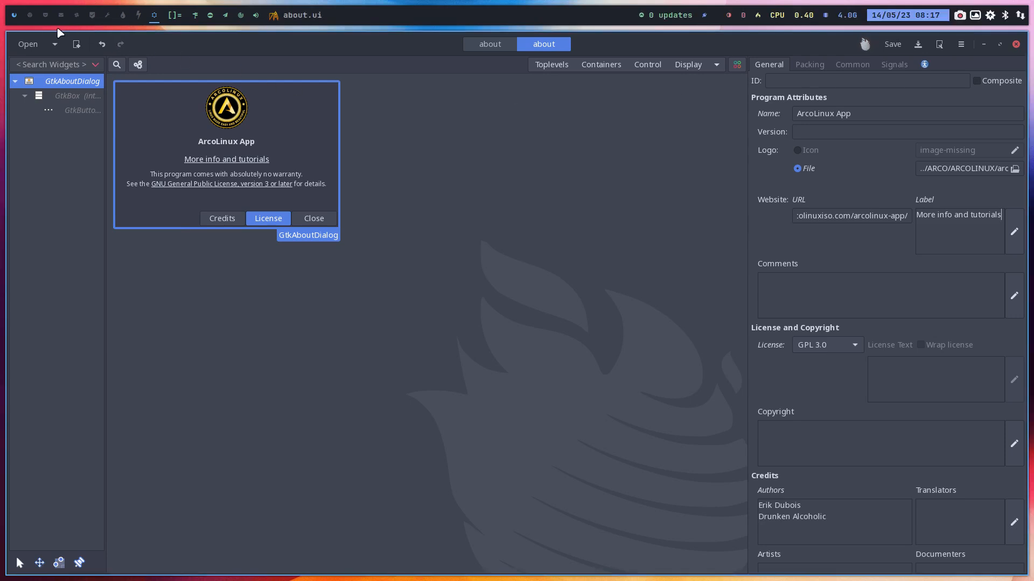
Check the installed package count in a new terminal on the second workspace, and close that terminal.
{"action": "left_click", "coordinate": [30, 18]}
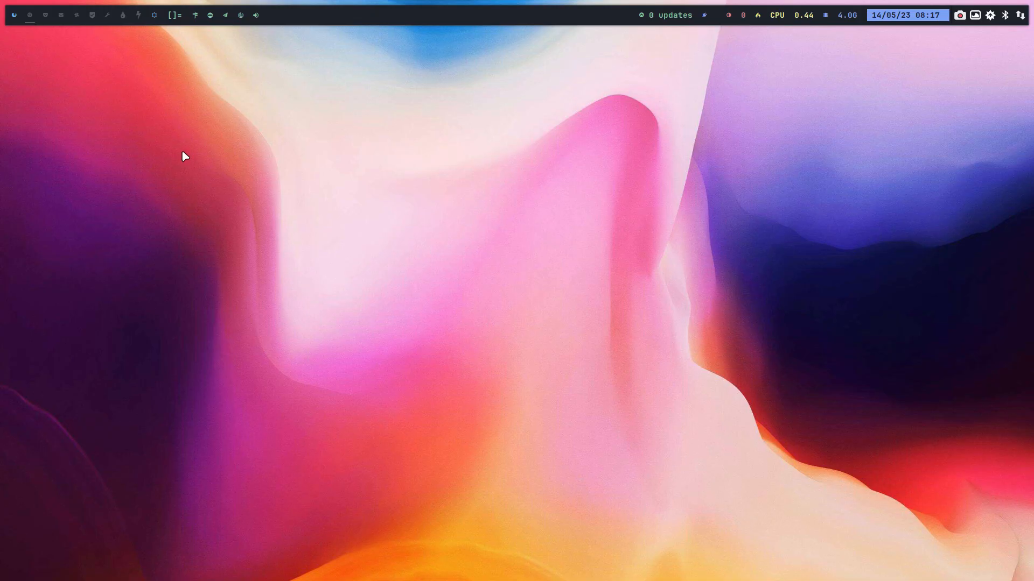
{"action": "key", "text": "super+Return"}
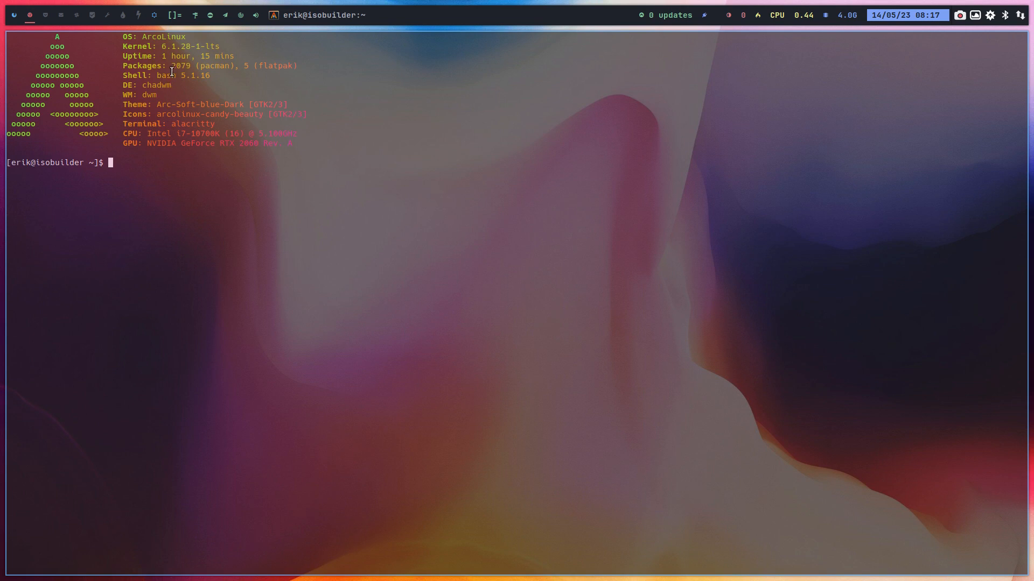
{"action": "left_click_drag", "start_coordinate": [171, 65], "coordinate": [195, 66]}
{"action": "key", "text": "super+q"}
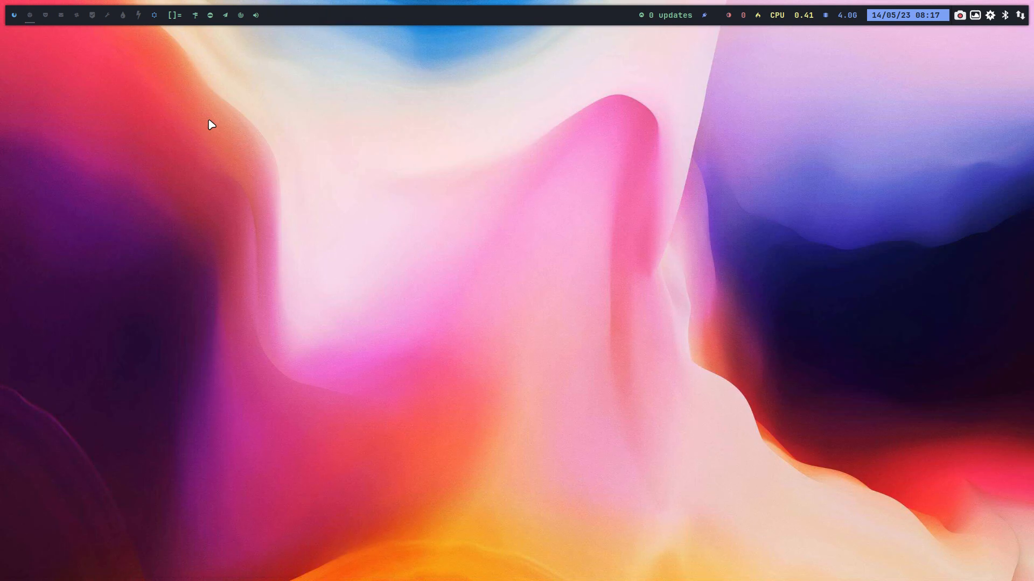
Open the Thunar file manager and go to the /usr/share folder.
{"action": "key", "text": "super+shift+Return"}
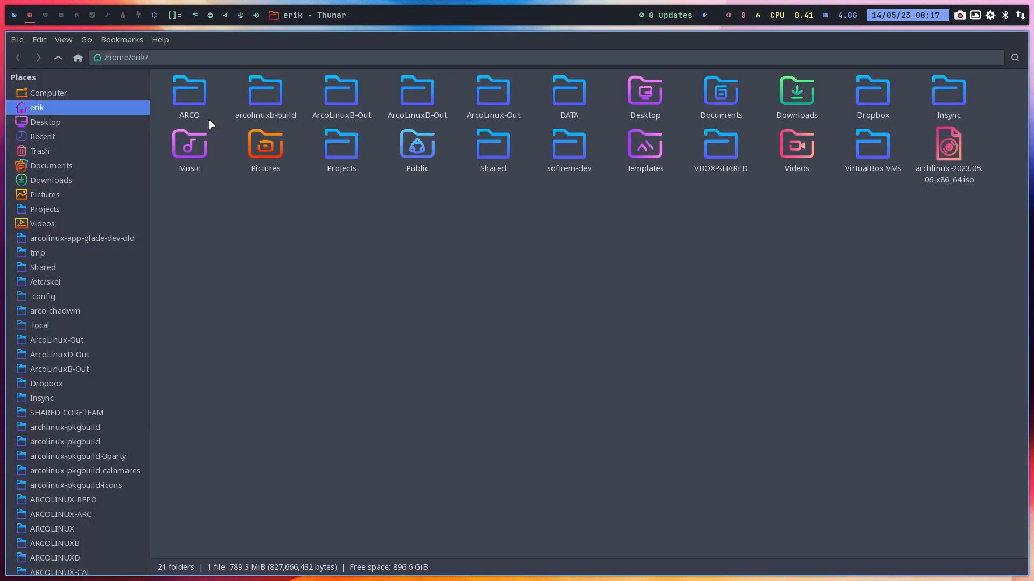
{"action": "left_click", "coordinate": [95, 94]}
{"action": "double_click", "coordinate": [192, 92]}
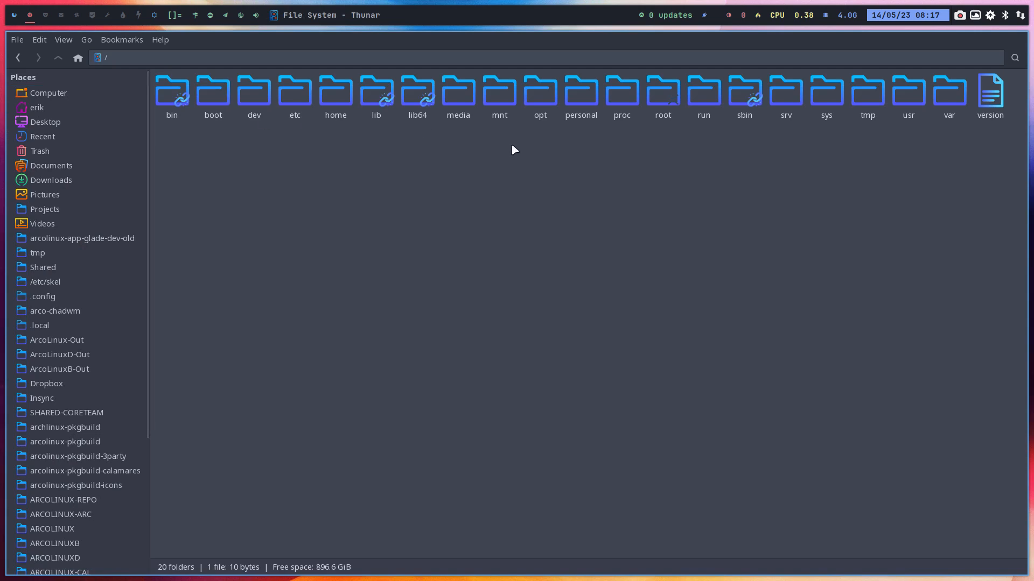
{"action": "double_click", "coordinate": [905, 94]}
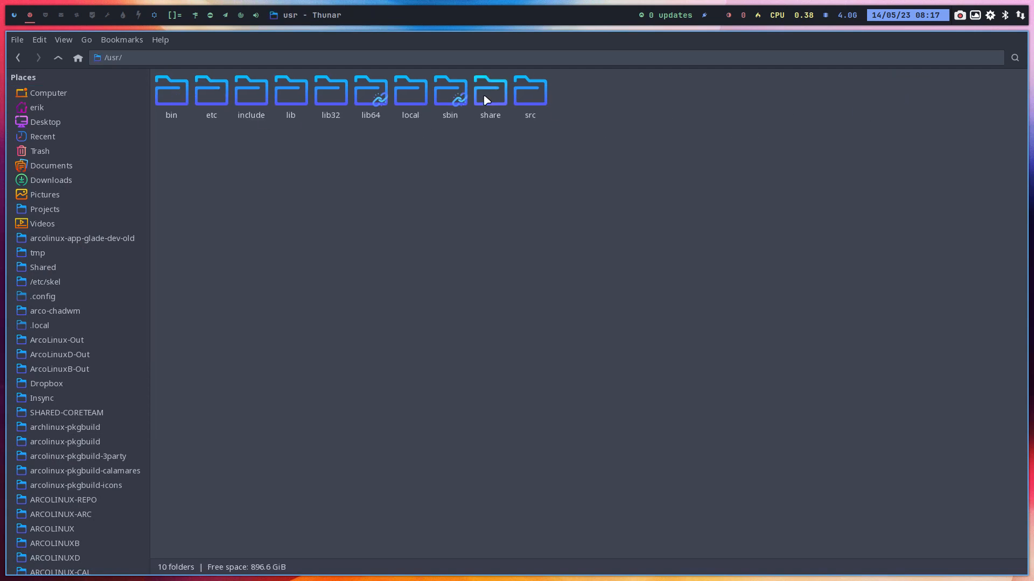
{"action": "left_click", "coordinate": [500, 99]}
{"action": "double_click", "coordinate": [500, 100]}
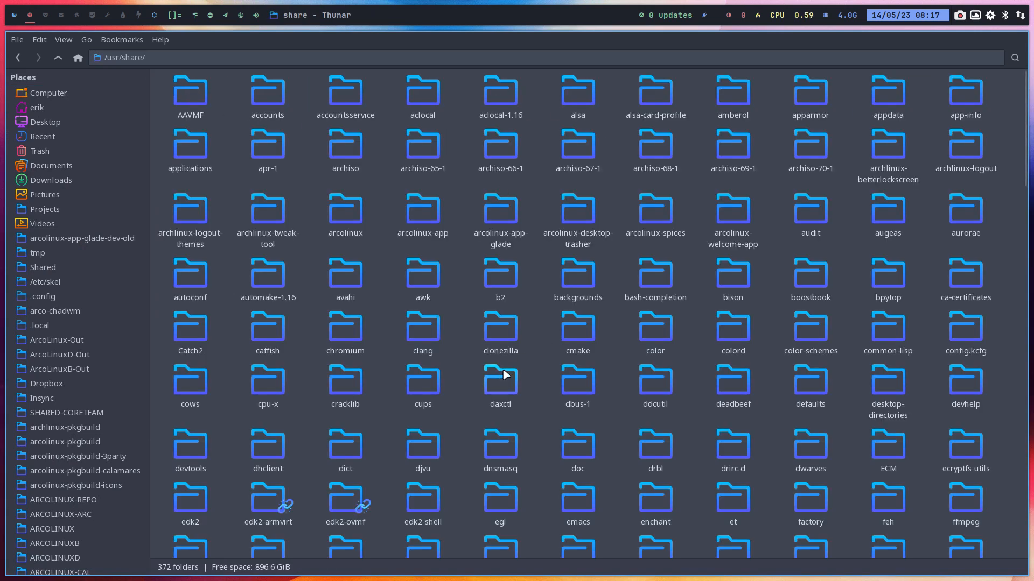
Open a Catfish search from the share folder and look for files matching *.ui.
{"action": "right_click", "coordinate": [530, 308]}
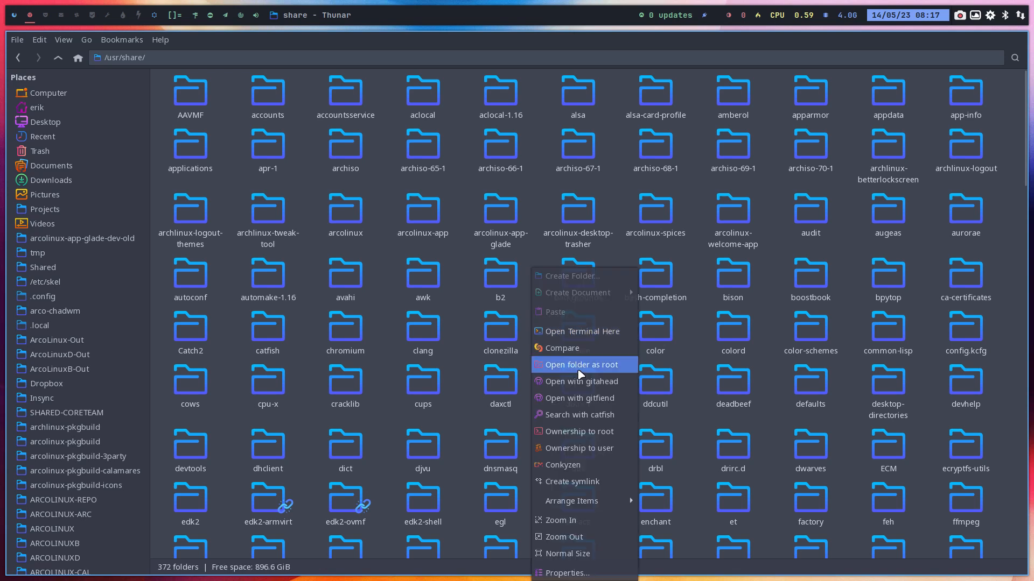
{"action": "left_click", "coordinate": [600, 415]}
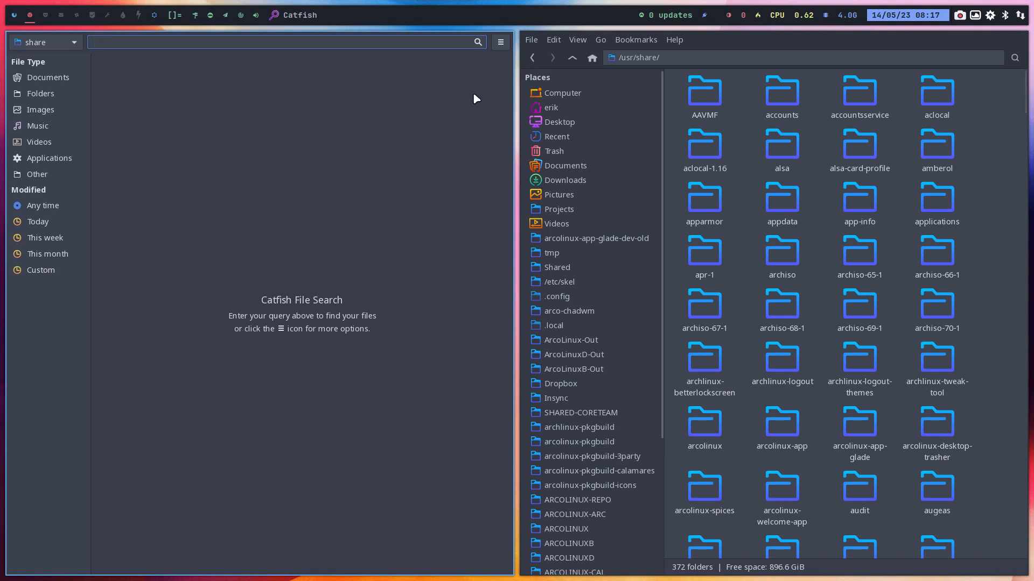
{"action": "left_click", "coordinate": [500, 42]}
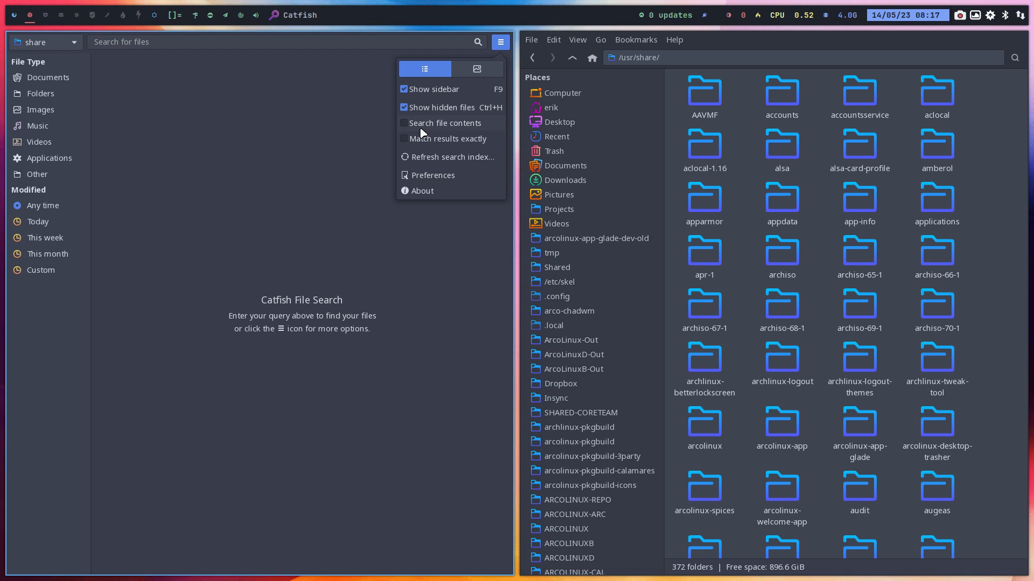
{"action": "left_click", "coordinate": [192, 114]}
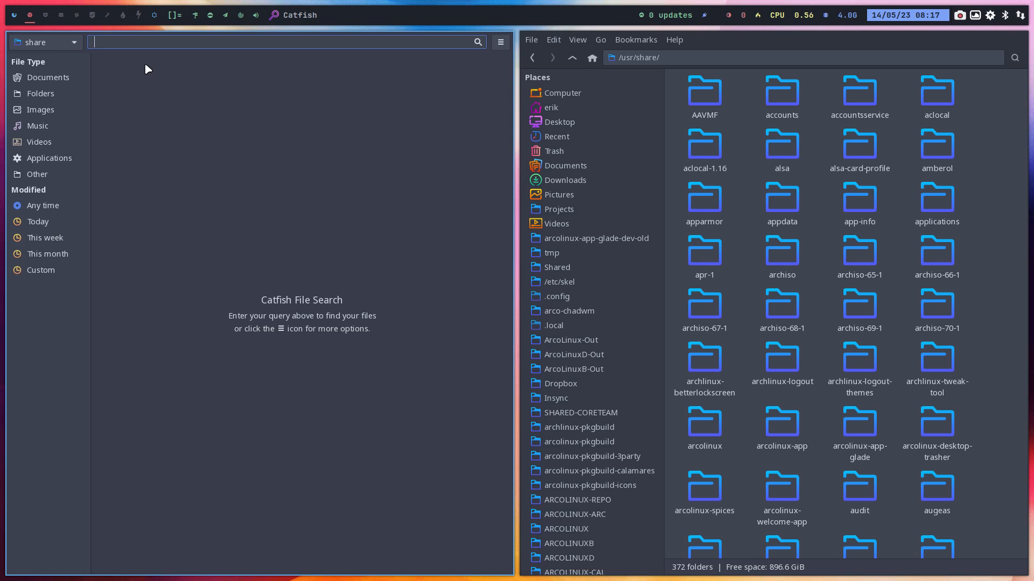
{"action": "type", "text": "*.ui"}
{"action": "key", "text": "Return"}
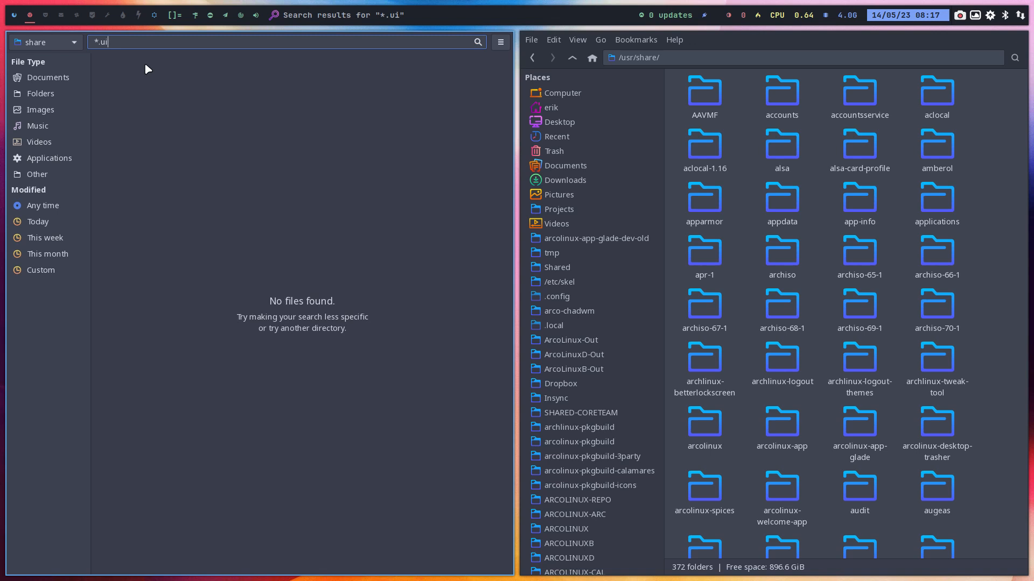
Change the search query to .ui and close the file manager window beside the results.
{"action": "left_click", "coordinate": [101, 42]}
{"action": "key", "text": "BackSpace"}
{"action": "key", "text": "BackSpace"}
{"action": "key", "text": "Return"}
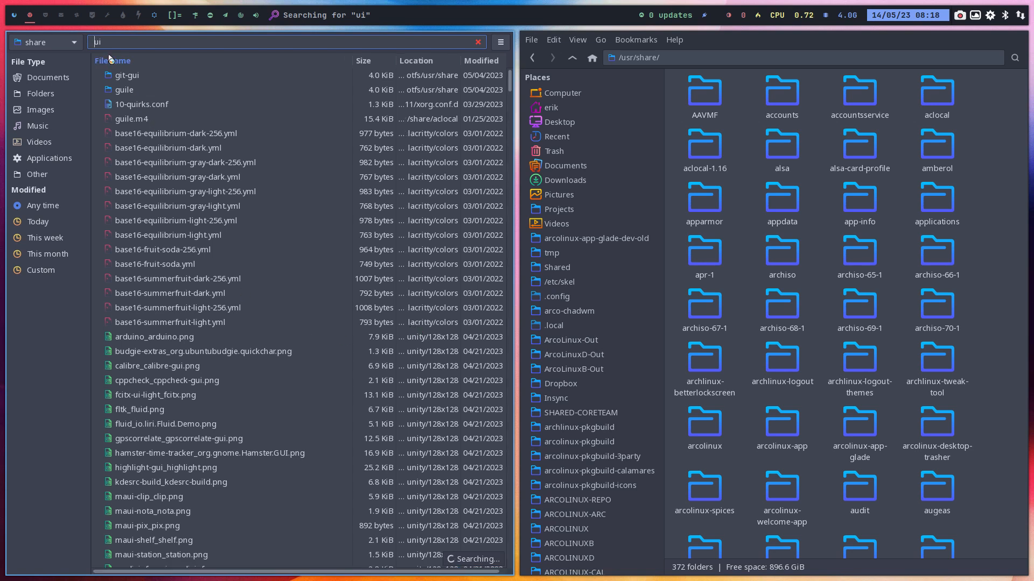
{"action": "type", "text": "."}
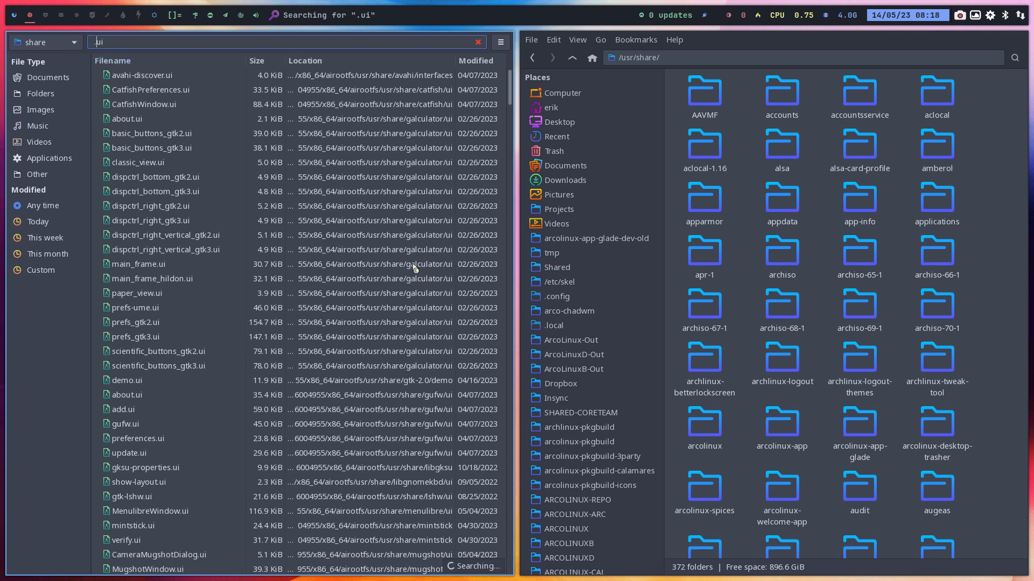
{"action": "key", "text": "super+q"}
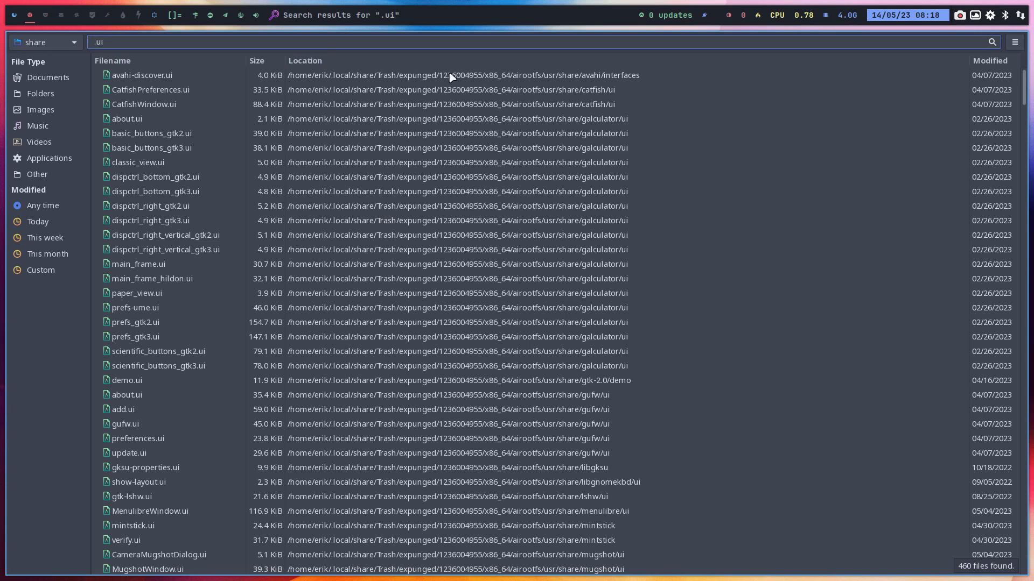
Sort the search results by location and examine the entries from the ARCO and arcolinuxb-build folders.
{"action": "left_click", "coordinate": [323, 60]}
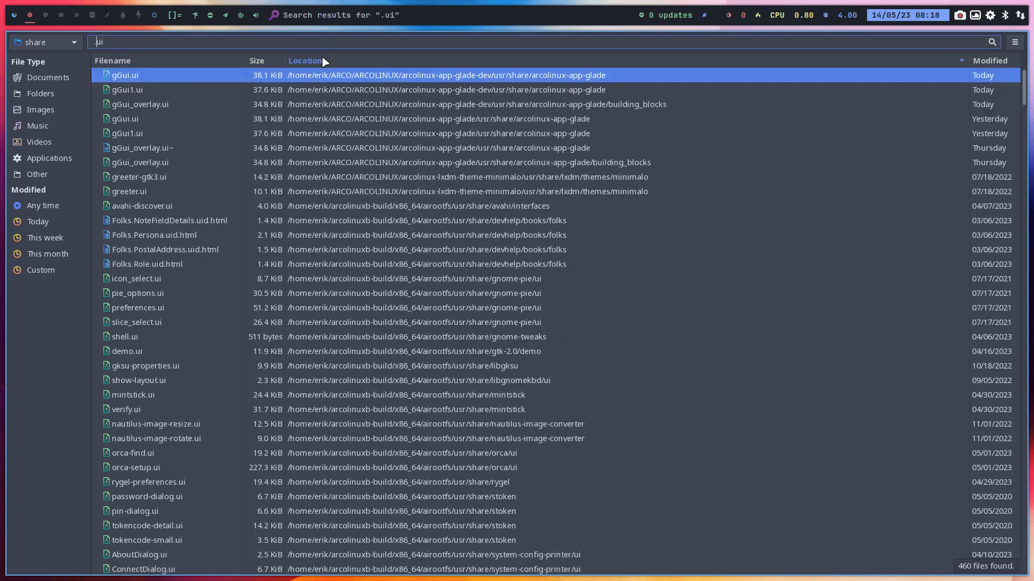
{"action": "left_click", "coordinate": [512, 195]}
{"action": "left_click", "coordinate": [489, 135]}
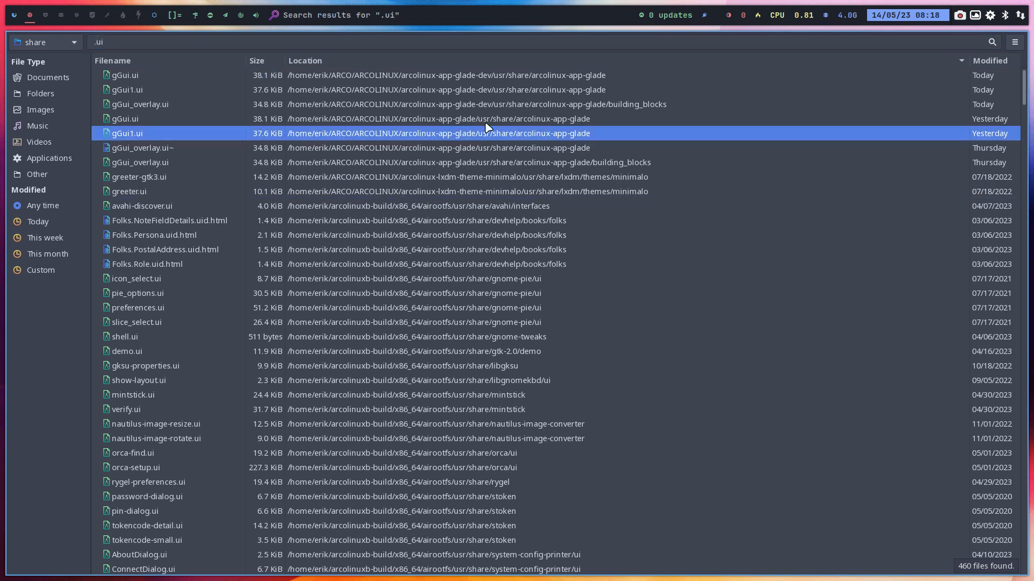
{"action": "left_click", "coordinate": [484, 78], "text": "shift"}
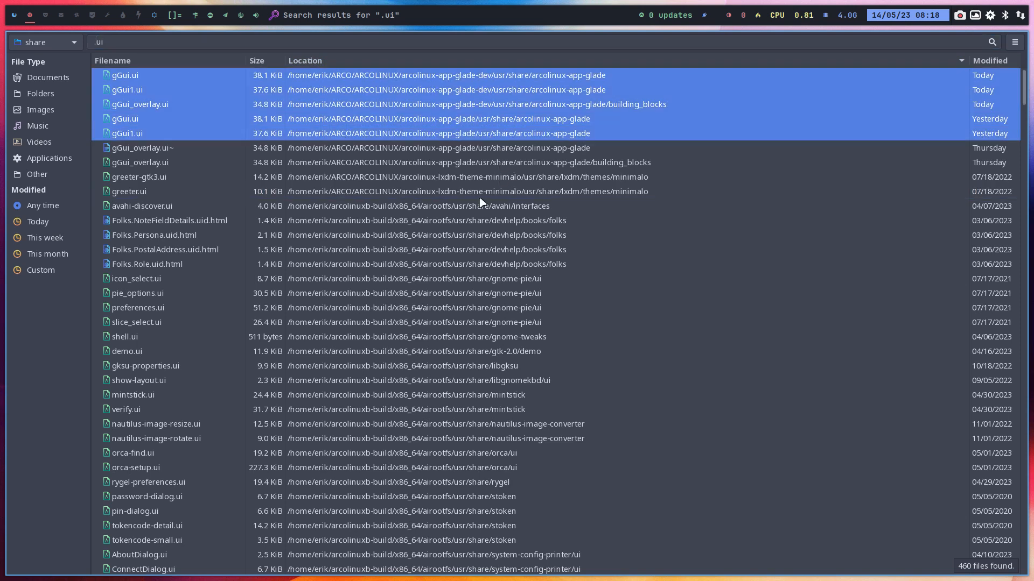
{"action": "left_click", "coordinate": [481, 166]}
{"action": "left_click", "coordinate": [482, 153]}
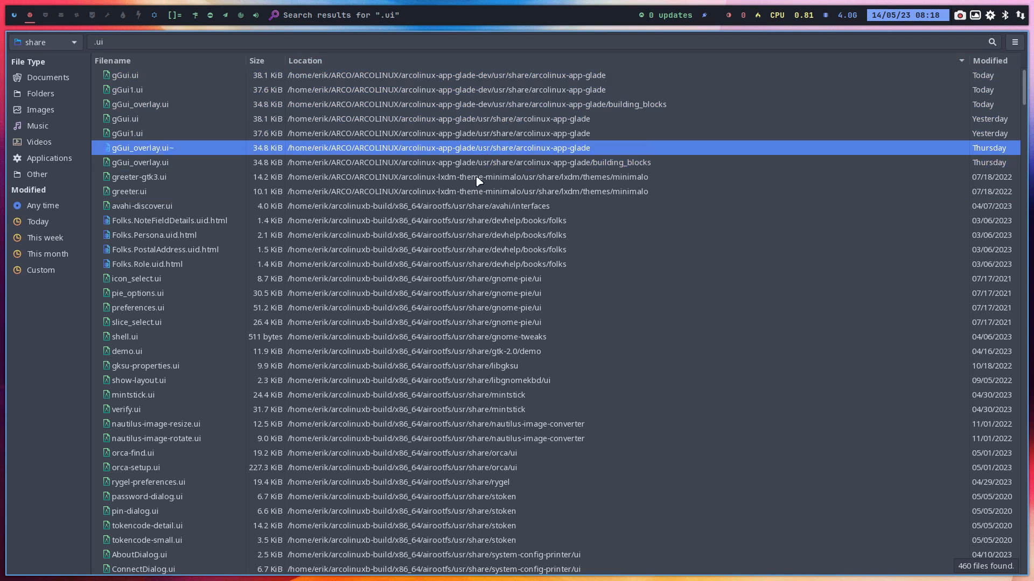
{"action": "left_click", "coordinate": [477, 177]}
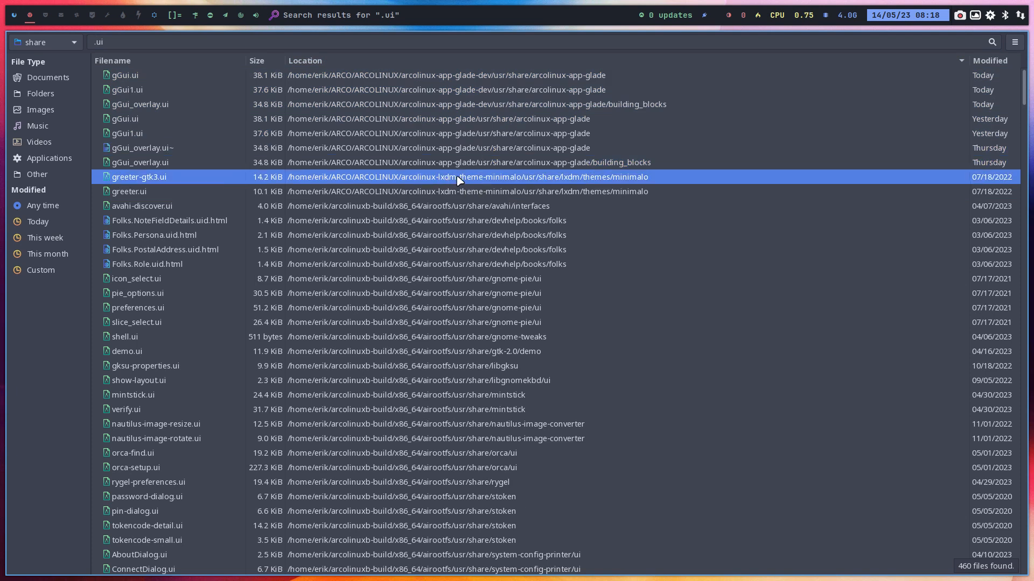
{"action": "left_click", "coordinate": [450, 210]}
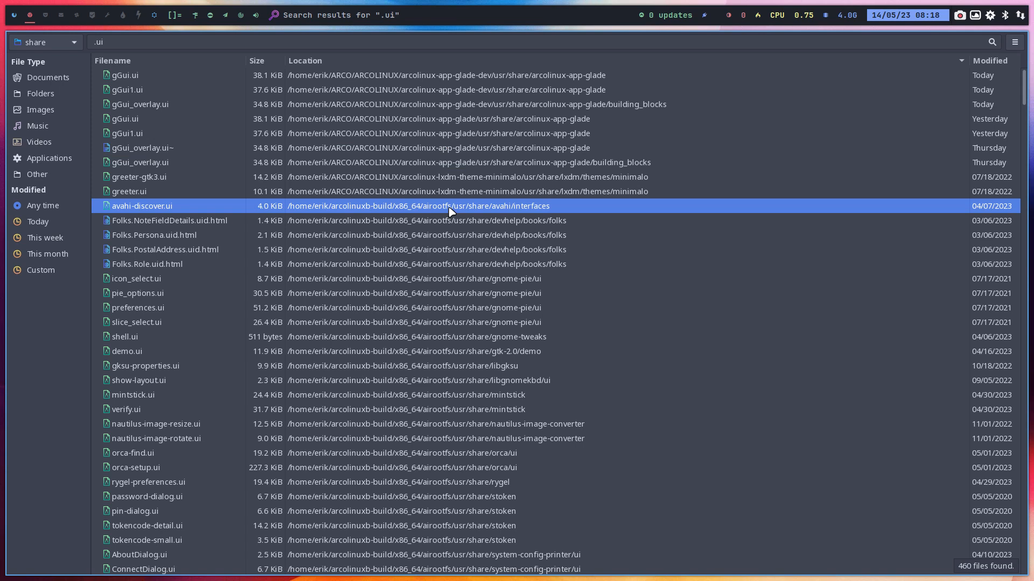
Examine the .ui files under /usr/share belonging to arcolinux-app-glade, avahi, catfish and galculator.
{"action": "scroll", "coordinate": [450, 211], "scroll_direction": "down", "scroll_amount": 10}
{"action": "scroll", "coordinate": [451, 212], "scroll_direction": "down", "scroll_amount": 20}
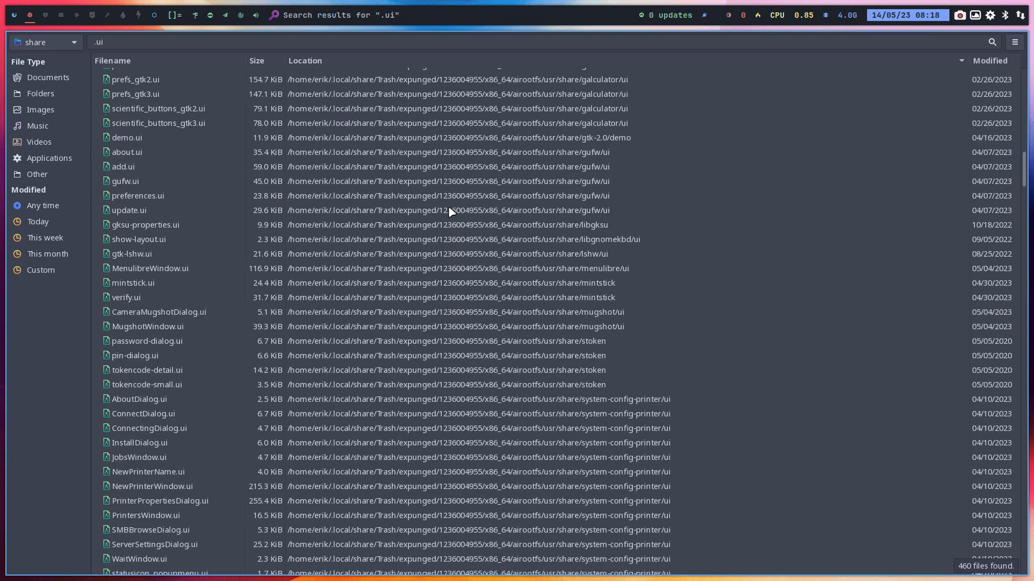
{"action": "scroll", "coordinate": [451, 212], "scroll_direction": "down", "scroll_amount": 20}
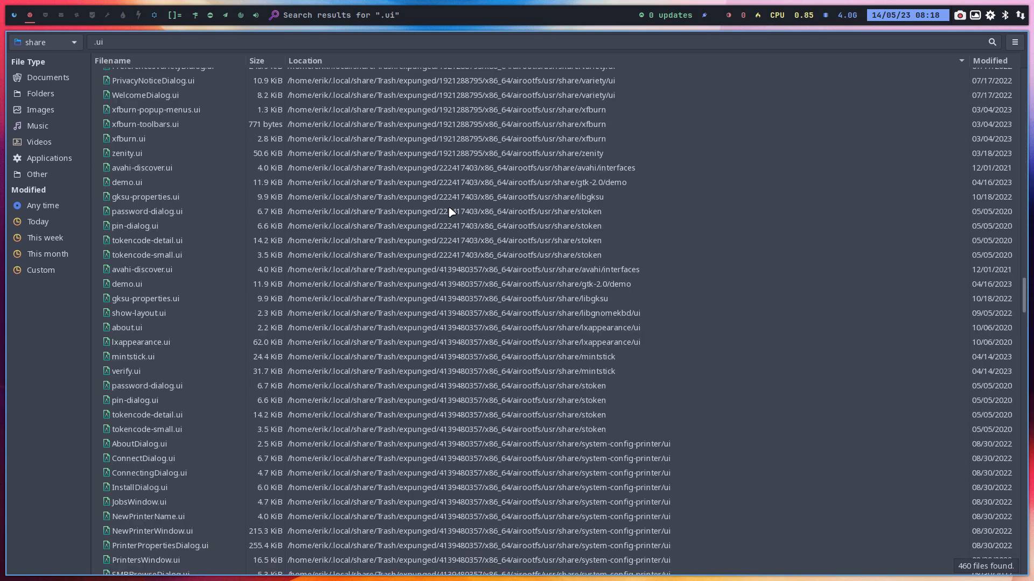
{"action": "scroll", "coordinate": [452, 212], "scroll_direction": "down", "scroll_amount": 15}
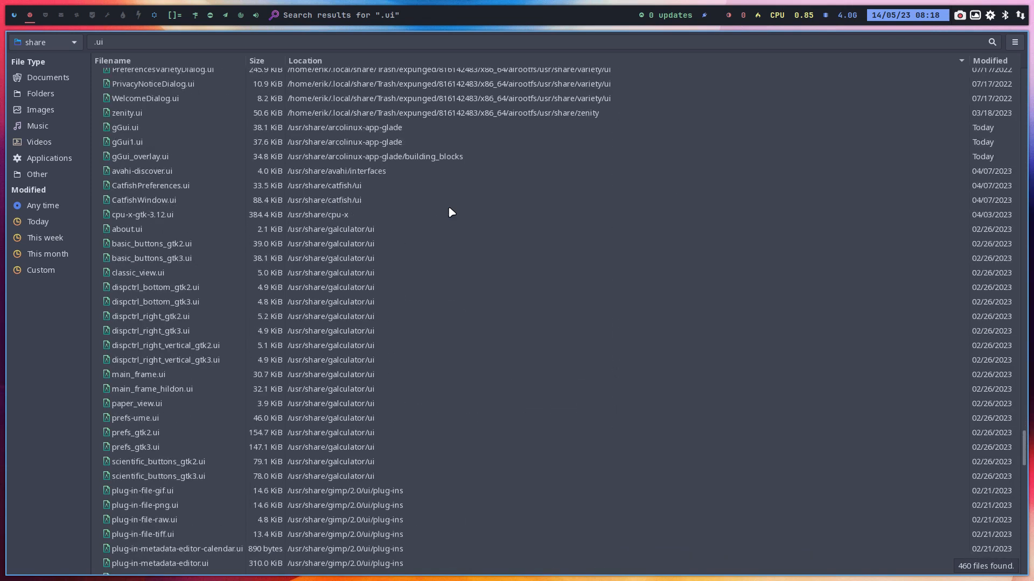
{"action": "scroll", "coordinate": [450, 208], "scroll_direction": "up", "scroll_amount": 3}
{"action": "left_click", "coordinate": [355, 183]}
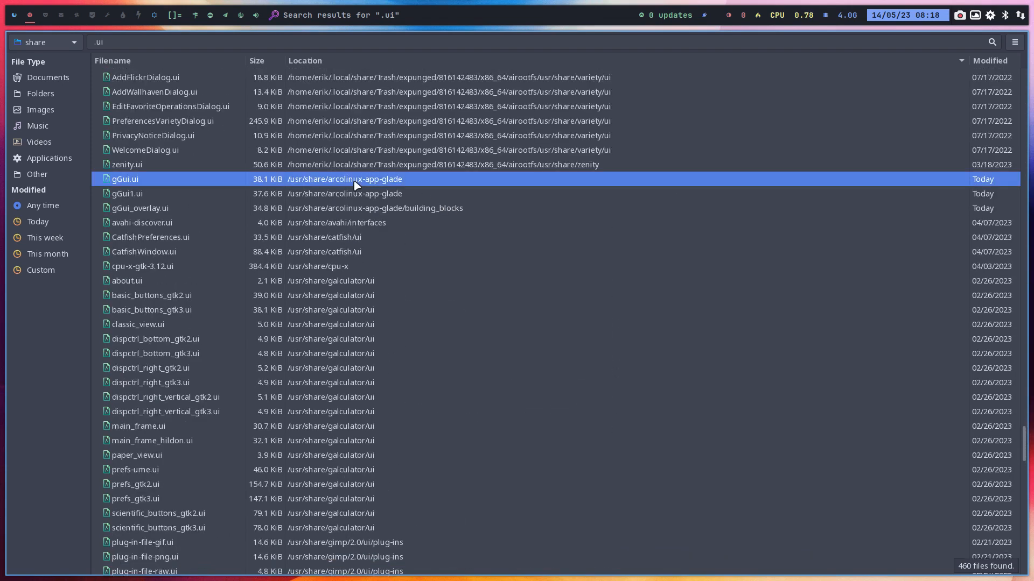
{"action": "left_click", "coordinate": [353, 240]}
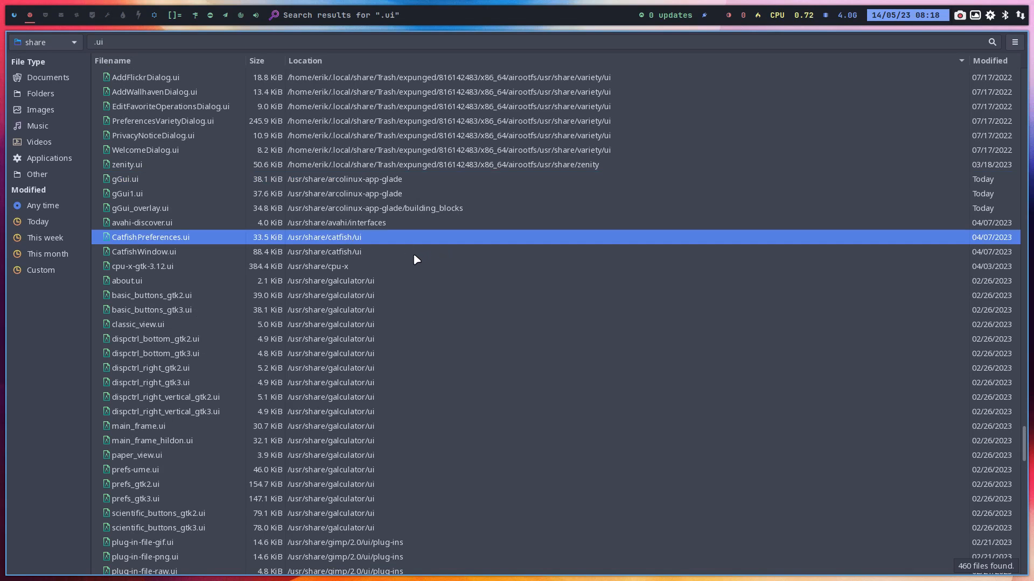
{"action": "left_click", "coordinate": [157, 227]}
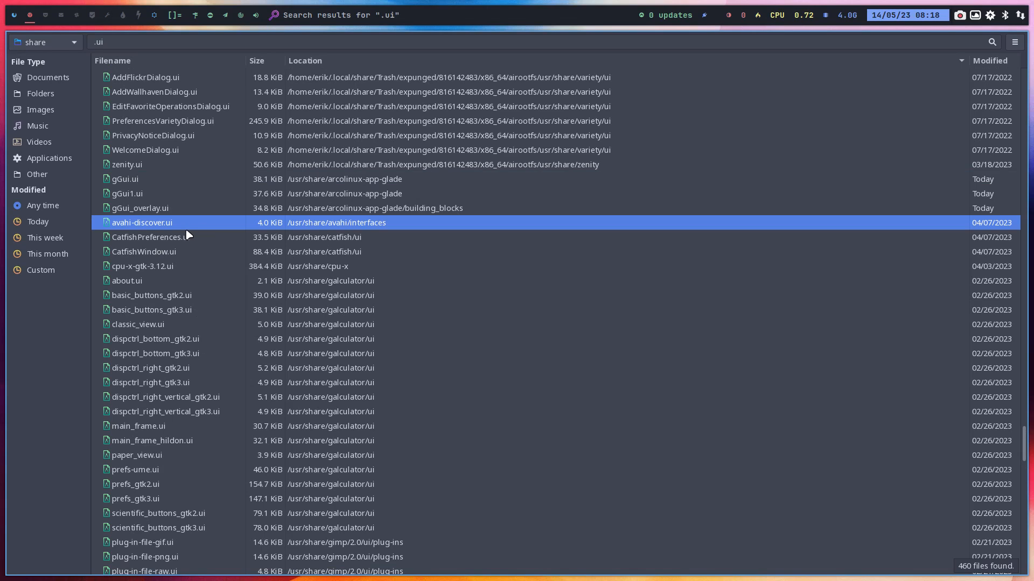
{"action": "left_click", "coordinate": [158, 211]}
{"action": "left_click", "coordinate": [155, 282]}
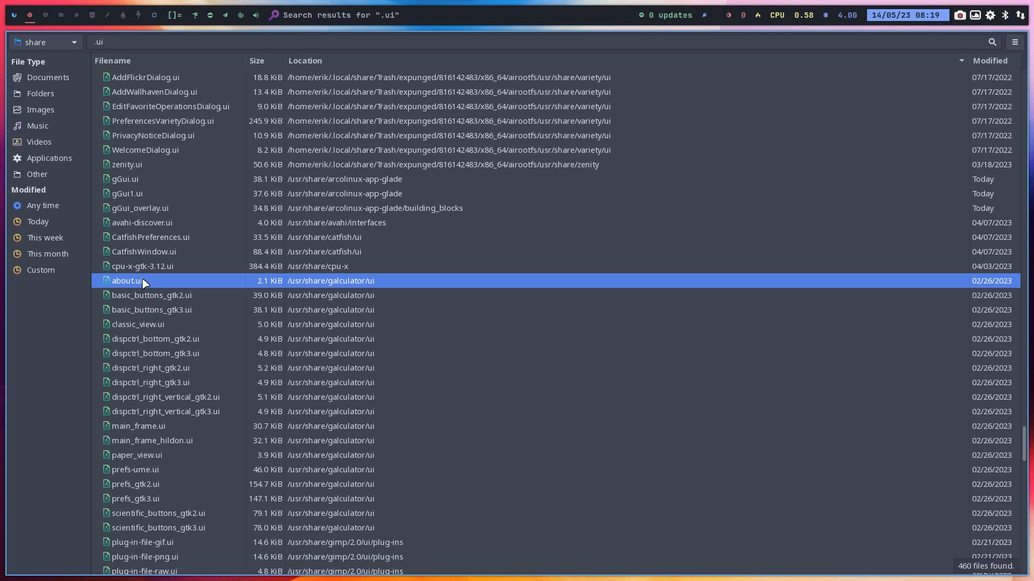
Examine the Inkscape .ui files under /usr/share, and close the Catfish search window.
{"action": "scroll", "coordinate": [332, 388], "scroll_direction": "down", "scroll_amount": 20}
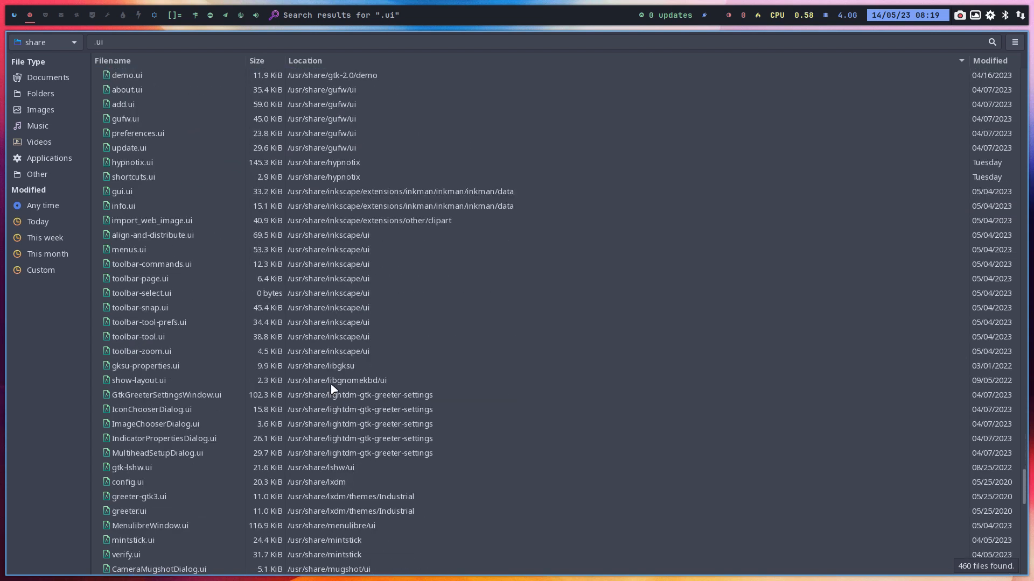
{"action": "scroll", "coordinate": [332, 388], "scroll_direction": "up", "scroll_amount": 2}
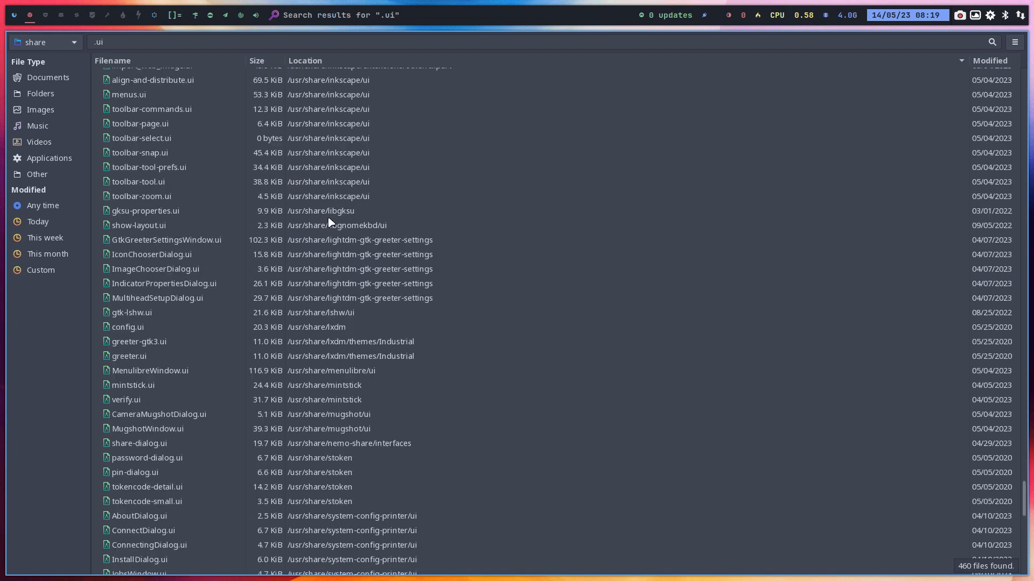
{"action": "left_click", "coordinate": [334, 196]}
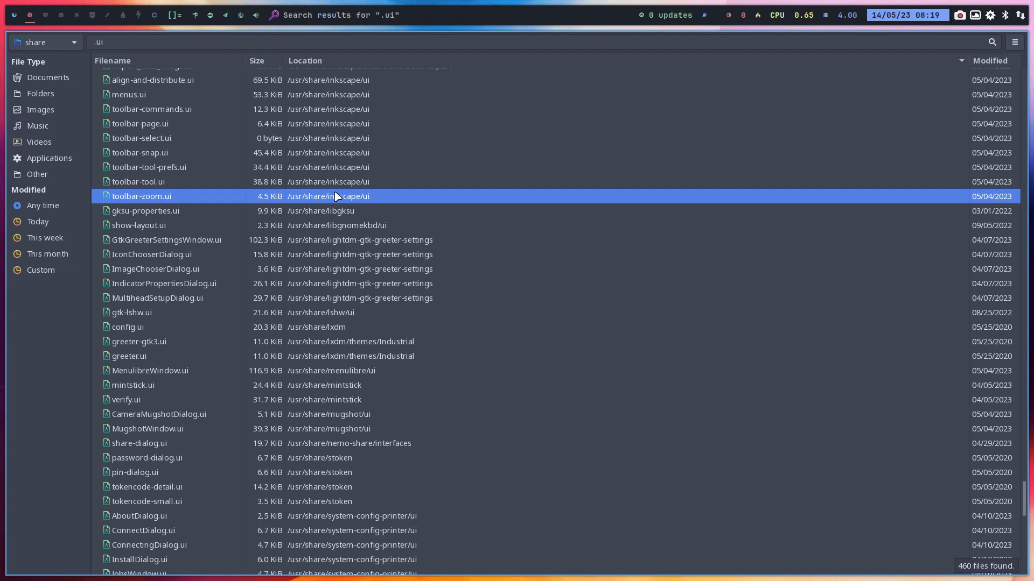
{"action": "key", "text": "super+q"}
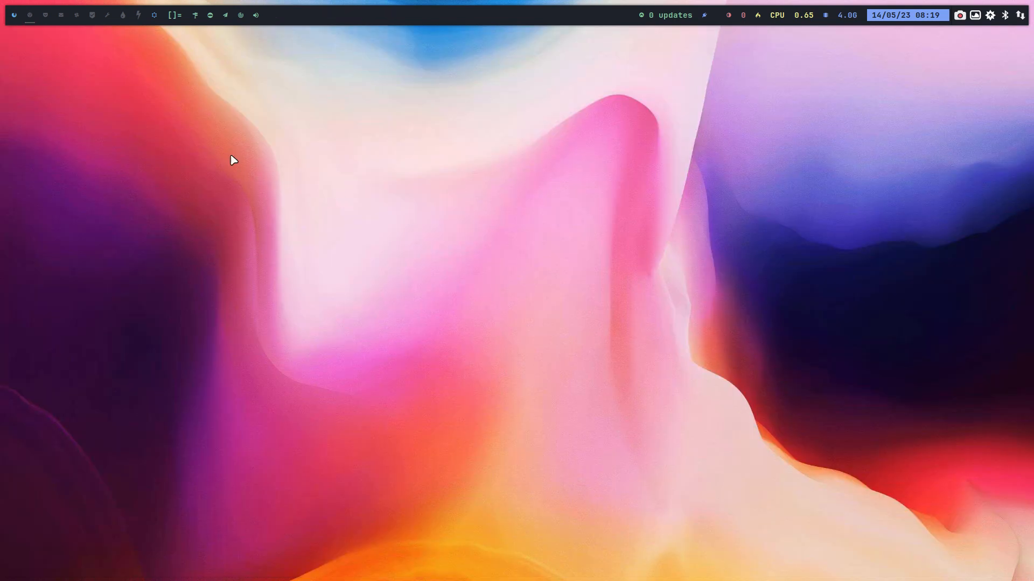
Close the leftover terminal on the first workspace and switch back to about.ui in Glade.
{"action": "left_click", "coordinate": [14, 16]}
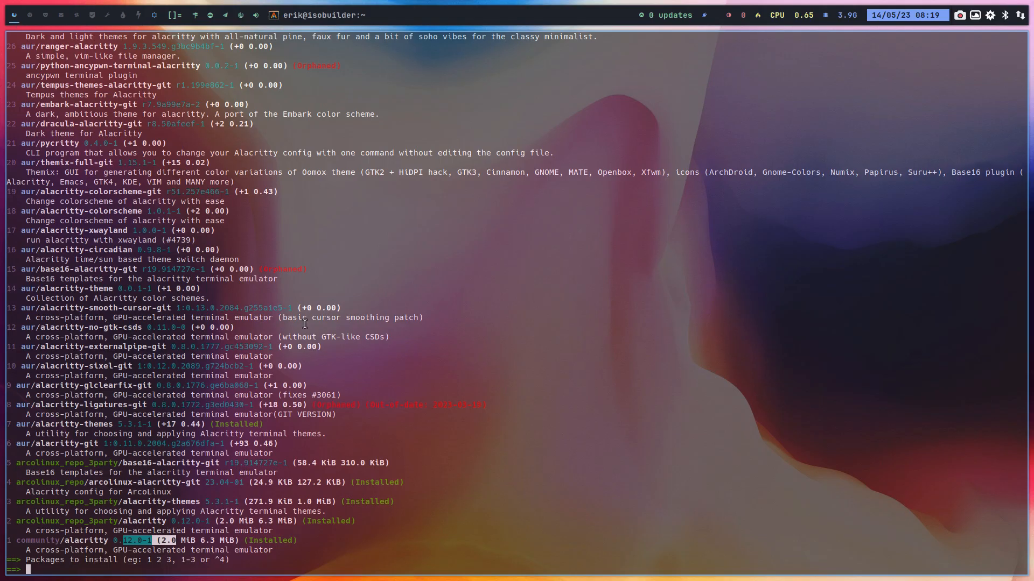
{"action": "key", "text": "super+q"}
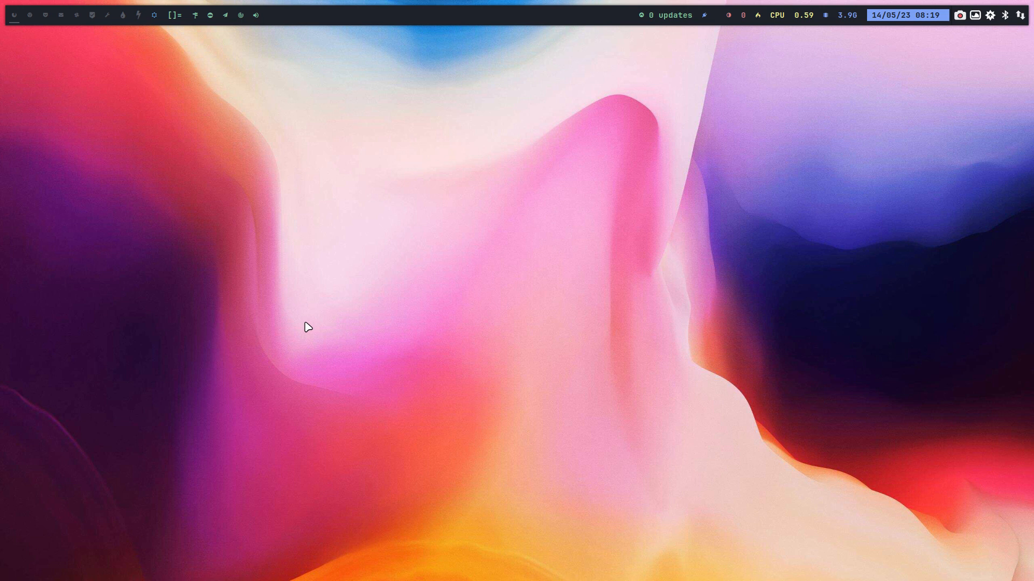
{"action": "left_click", "coordinate": [155, 16]}
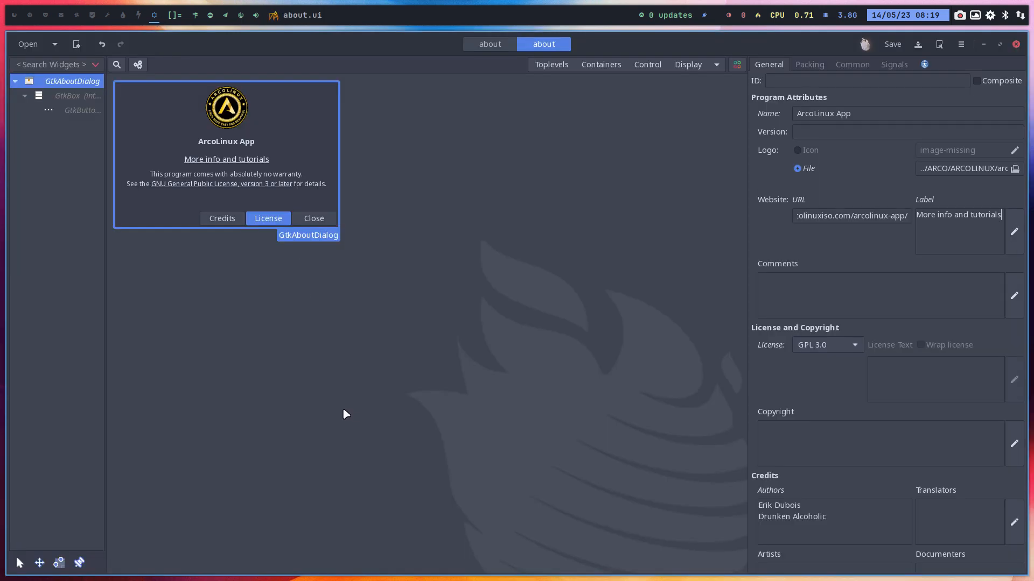
Create a new project and add a GtkAboutDialog toplevel to it.
{"action": "left_click", "coordinate": [77, 45]}
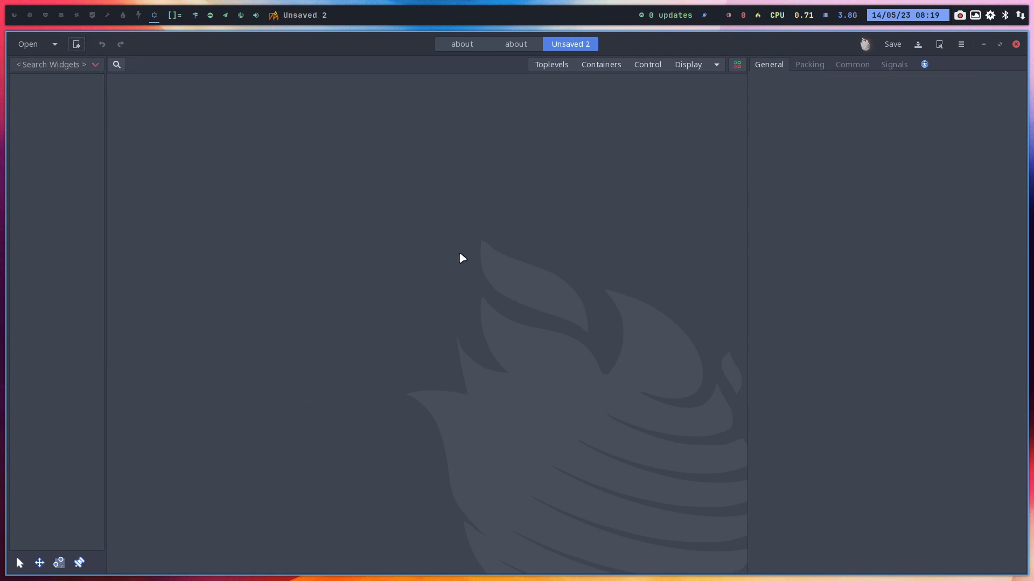
{"action": "left_click", "coordinate": [547, 66]}
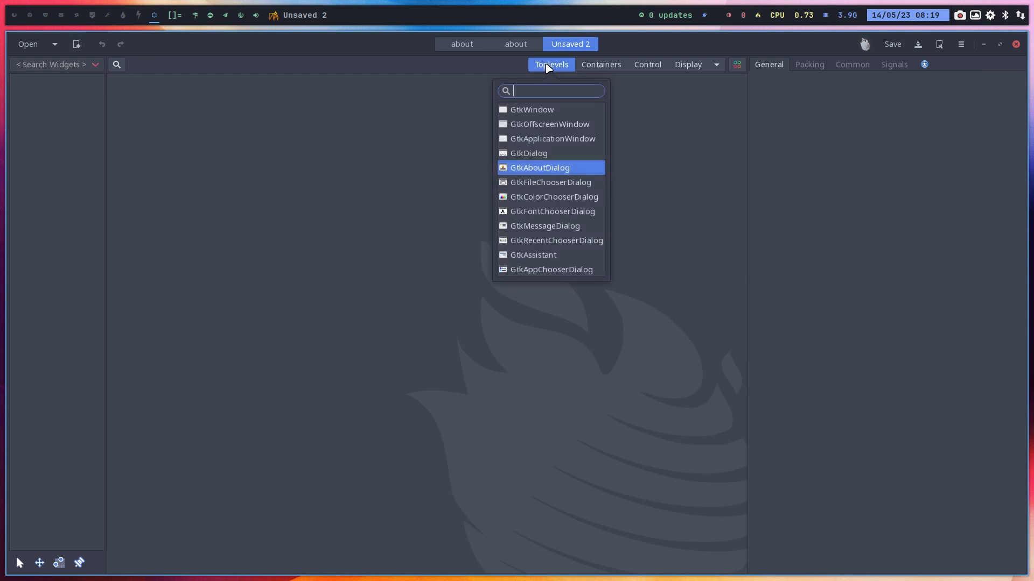
{"action": "left_click", "coordinate": [560, 171]}
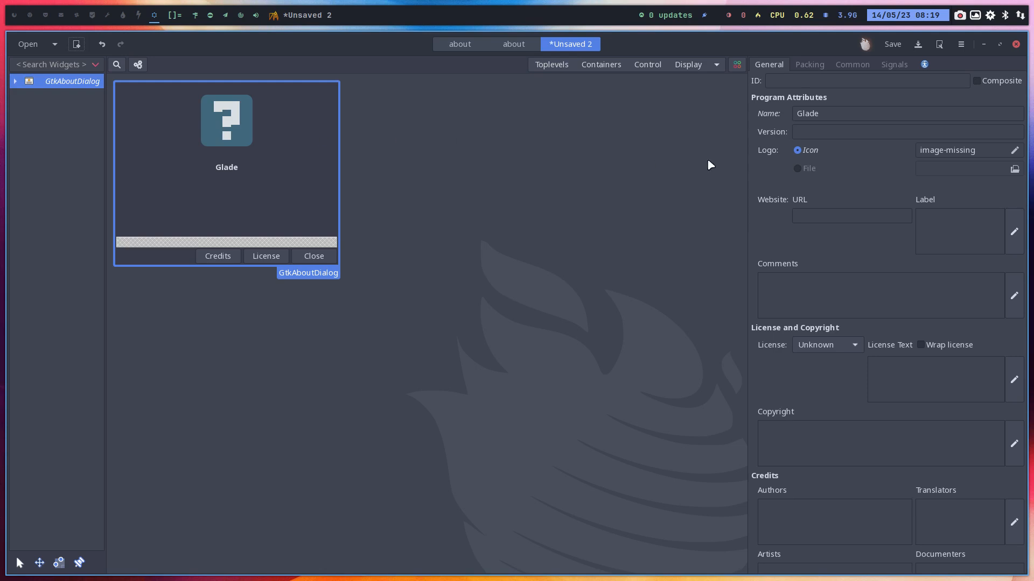
Set the new about dialog's program name to "ArcoLinux App".
{"action": "left_click", "coordinate": [797, 110]}
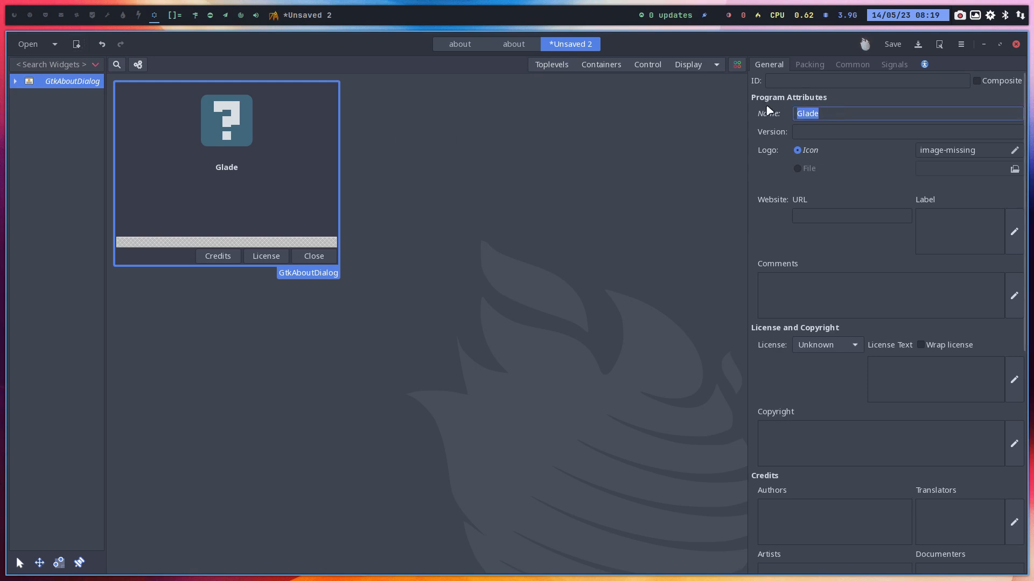
{"action": "type", "text": "ArcoLinu"}
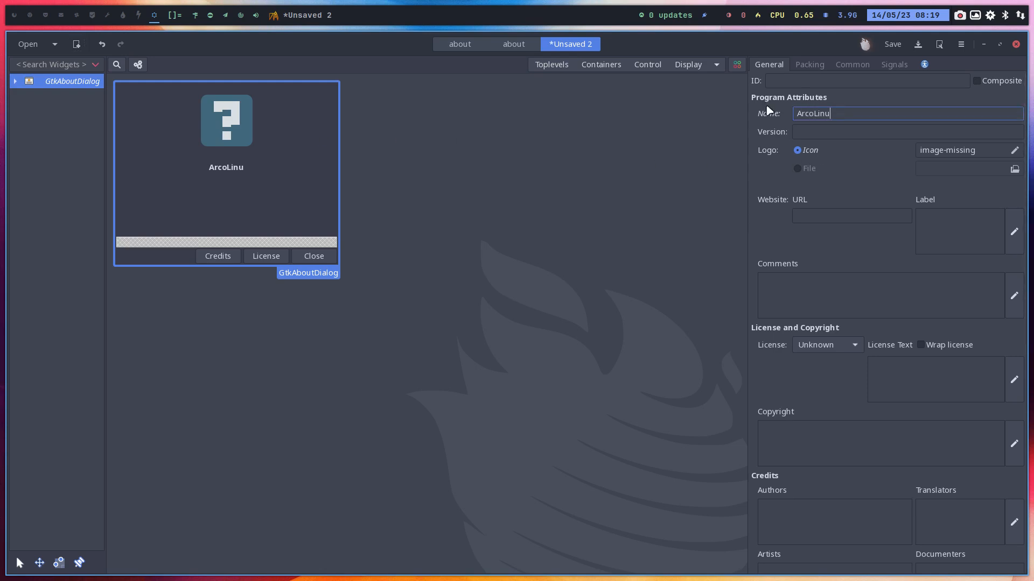
{"action": "type", "text": "x App"}
{"action": "left_click", "coordinate": [821, 132]}
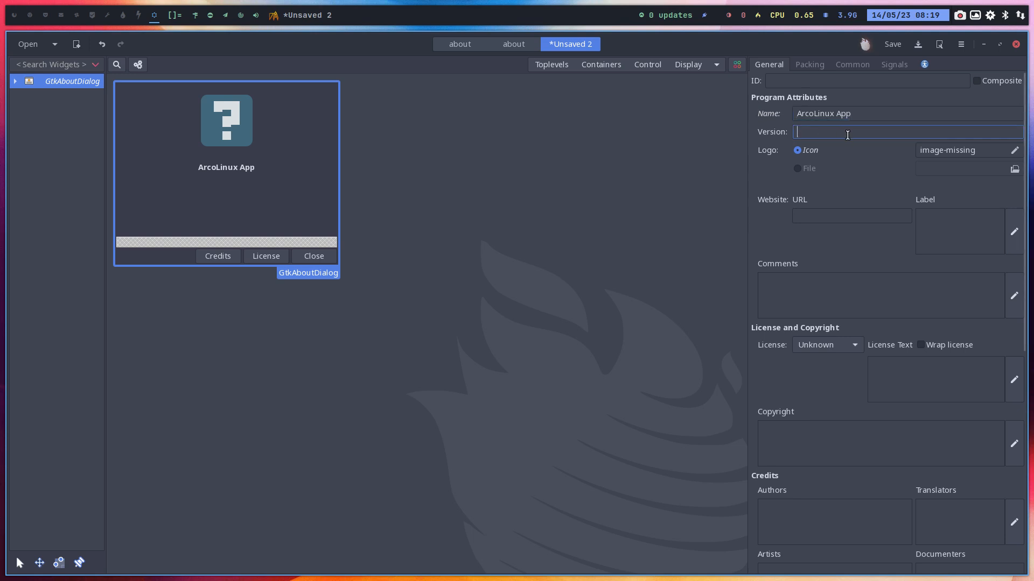
Switch the logo source to a file and browse to the arcolinux-app-glade-dev folder inside ARCOLINUX.
{"action": "left_click", "coordinate": [797, 168]}
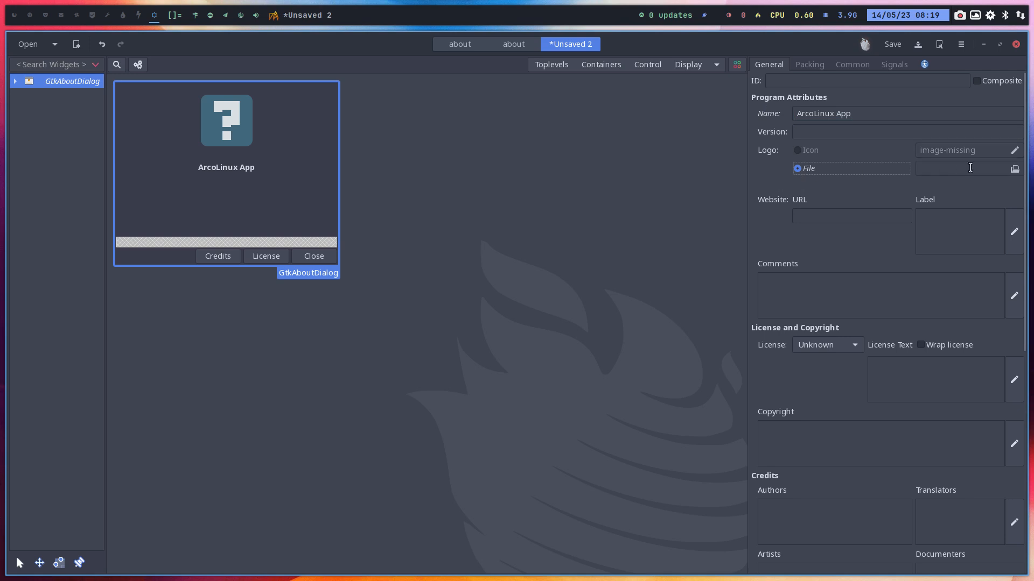
{"action": "left_click", "coordinate": [1014, 169]}
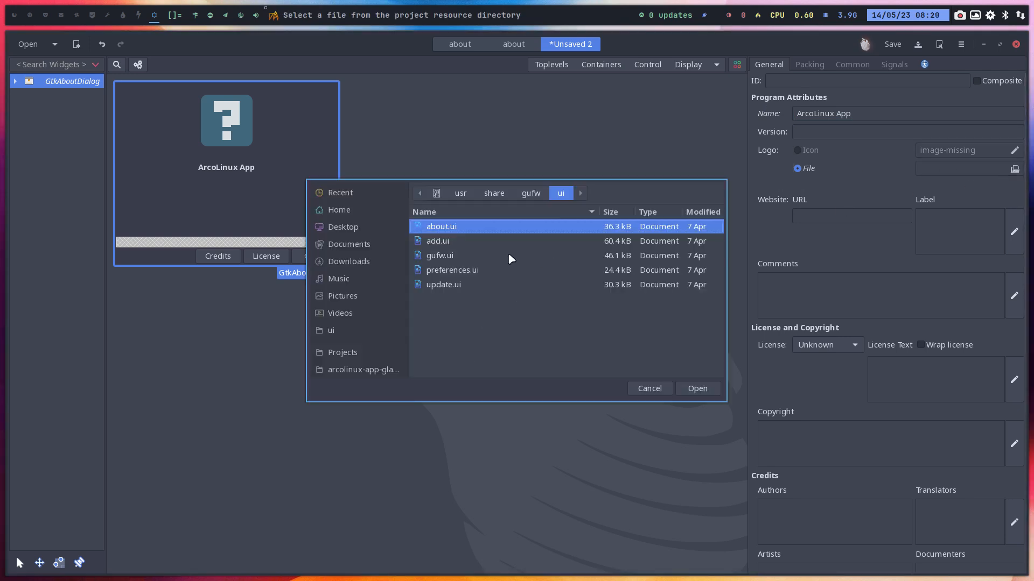
{"action": "scroll", "coordinate": [376, 311], "scroll_direction": "down", "scroll_amount": 5}
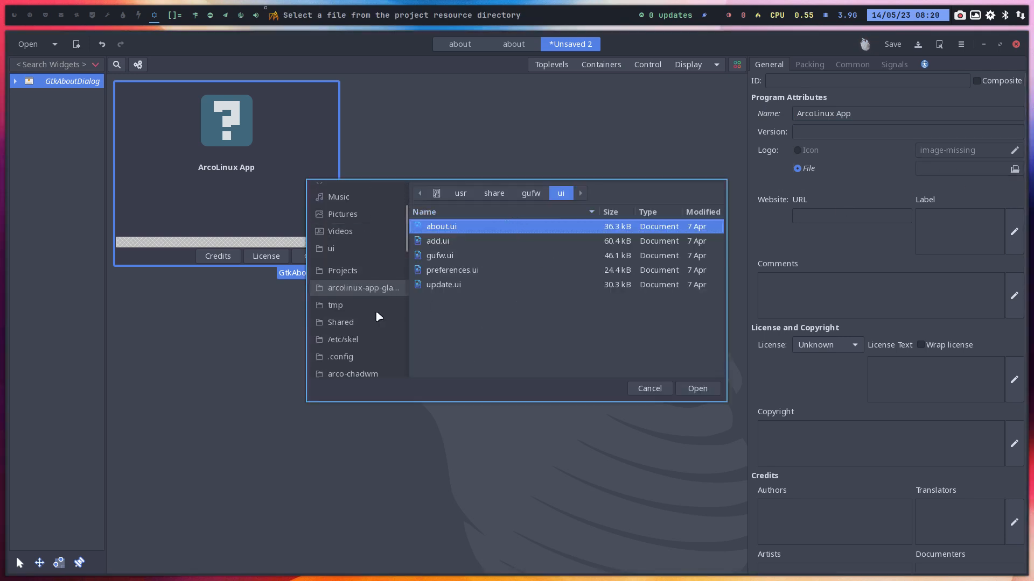
{"action": "scroll", "coordinate": [379, 316], "scroll_direction": "down", "scroll_amount": 2}
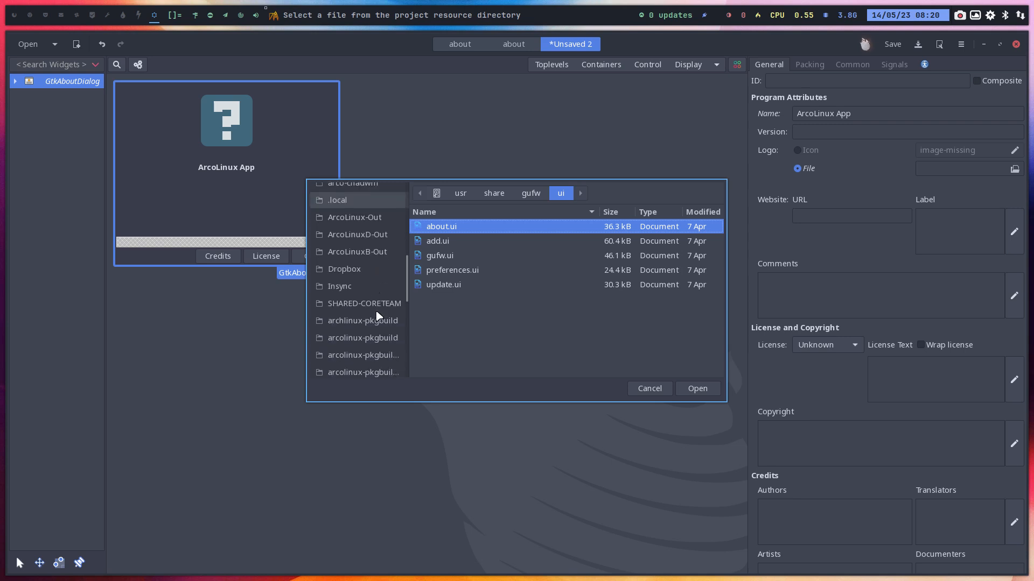
{"action": "scroll", "coordinate": [378, 318], "scroll_direction": "down", "scroll_amount": 4}
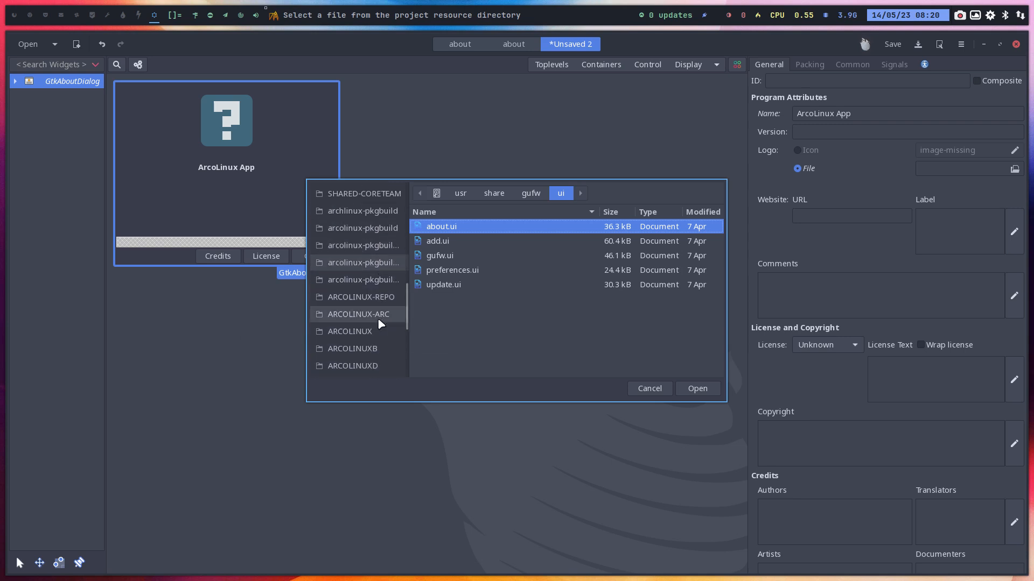
{"action": "scroll", "coordinate": [377, 317], "scroll_direction": "down", "scroll_amount": 1}
{"action": "left_click", "coordinate": [373, 302]}
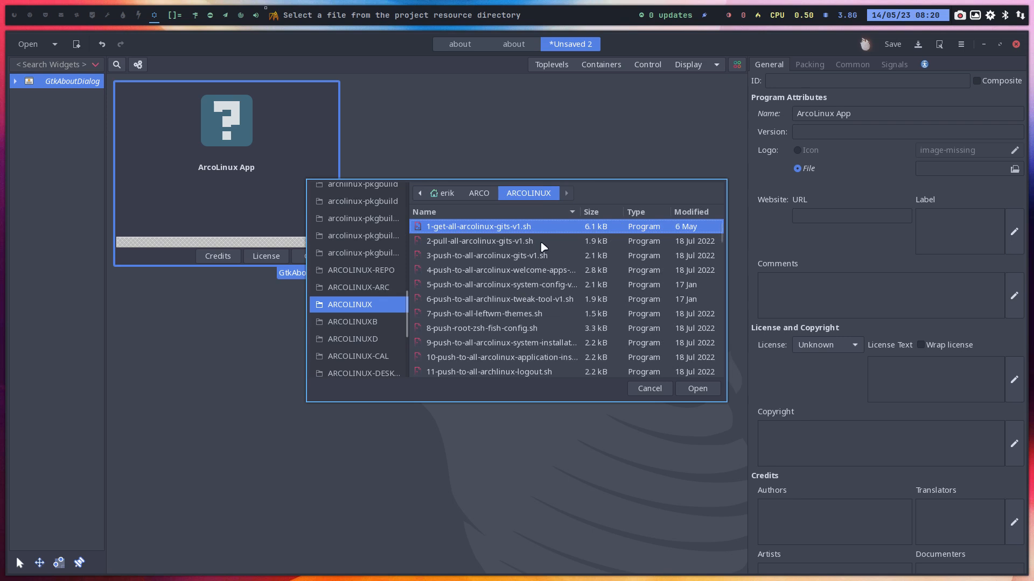
{"action": "scroll", "coordinate": [528, 290], "scroll_direction": "down", "scroll_amount": 10}
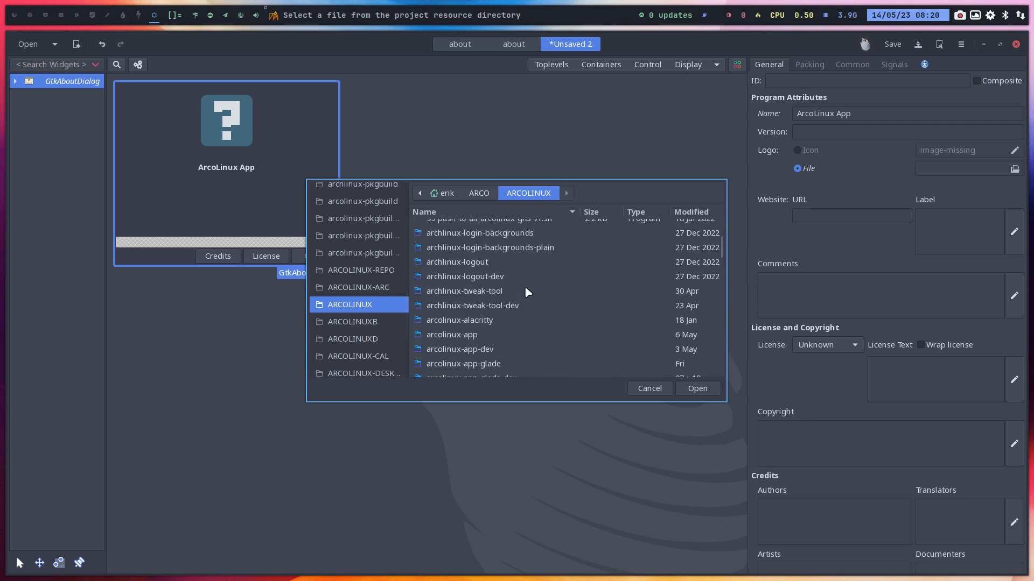
{"action": "scroll", "coordinate": [512, 307], "scroll_direction": "down", "scroll_amount": 1}
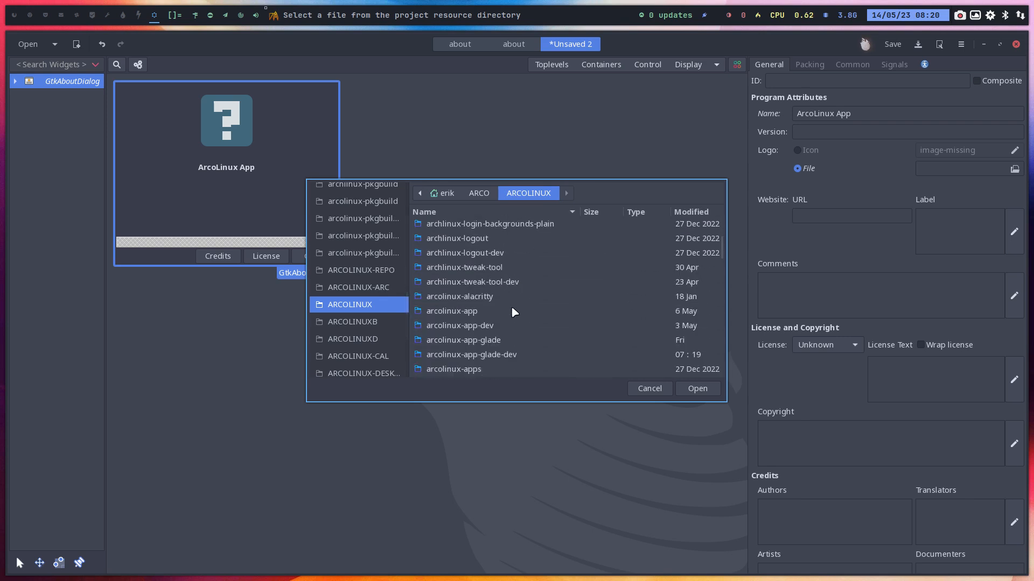
{"action": "scroll", "coordinate": [514, 312], "scroll_direction": "up", "scroll_amount": 1}
{"action": "scroll", "coordinate": [513, 310], "scroll_direction": "down", "scroll_amount": 2}
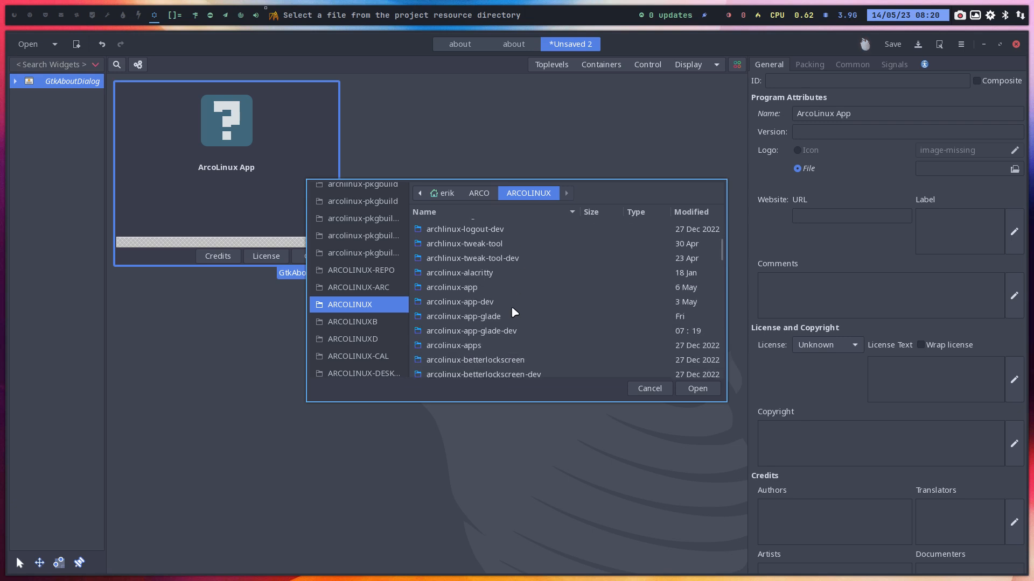
{"action": "double_click", "coordinate": [499, 331]}
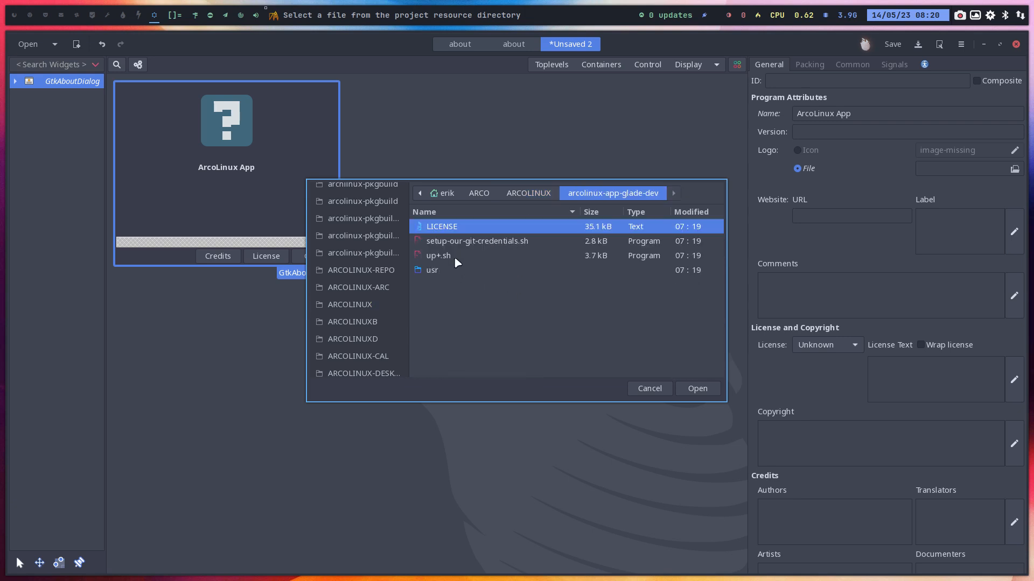
Use arcolinux-32x32.png from usr/share/arcolinux-app-glade/icons as the about dialog's logo.
{"action": "left_click", "coordinate": [457, 270]}
{"action": "double_click", "coordinate": [456, 270]}
{"action": "double_click", "coordinate": [436, 241]}
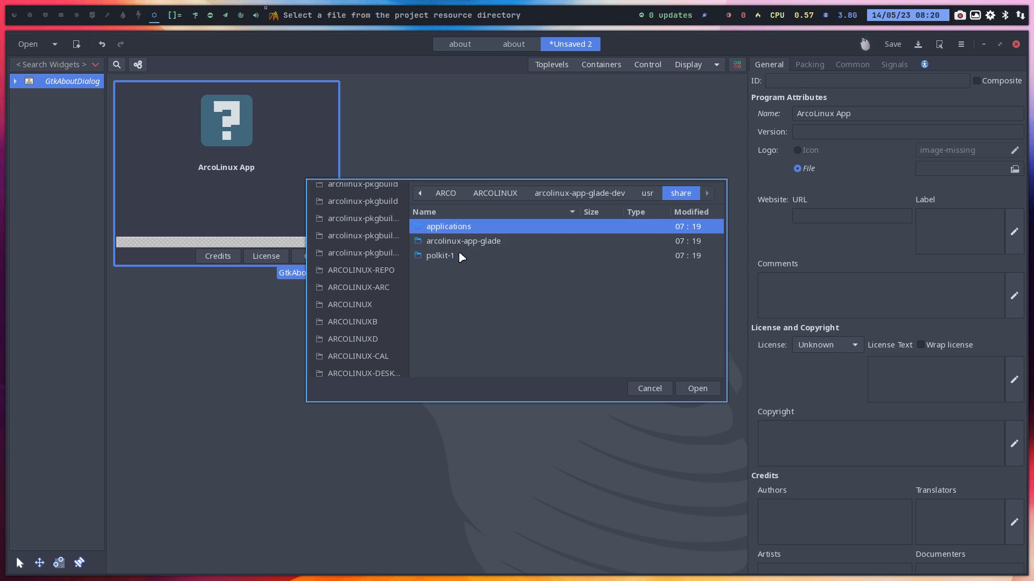
{"action": "double_click", "coordinate": [473, 241]}
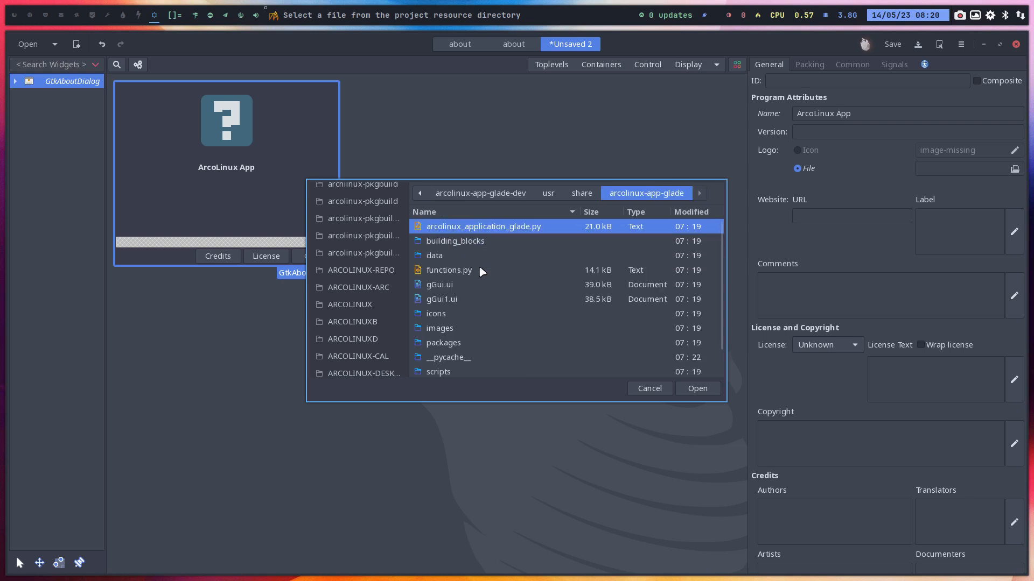
{"action": "left_click", "coordinate": [480, 328]}
{"action": "double_click", "coordinate": [481, 314]}
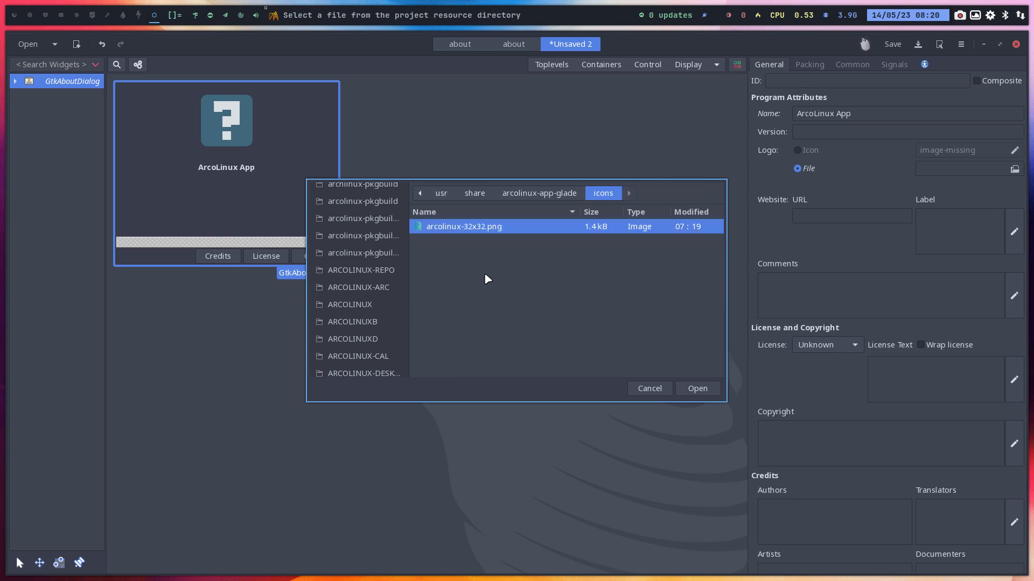
{"action": "left_click", "coordinate": [696, 390]}
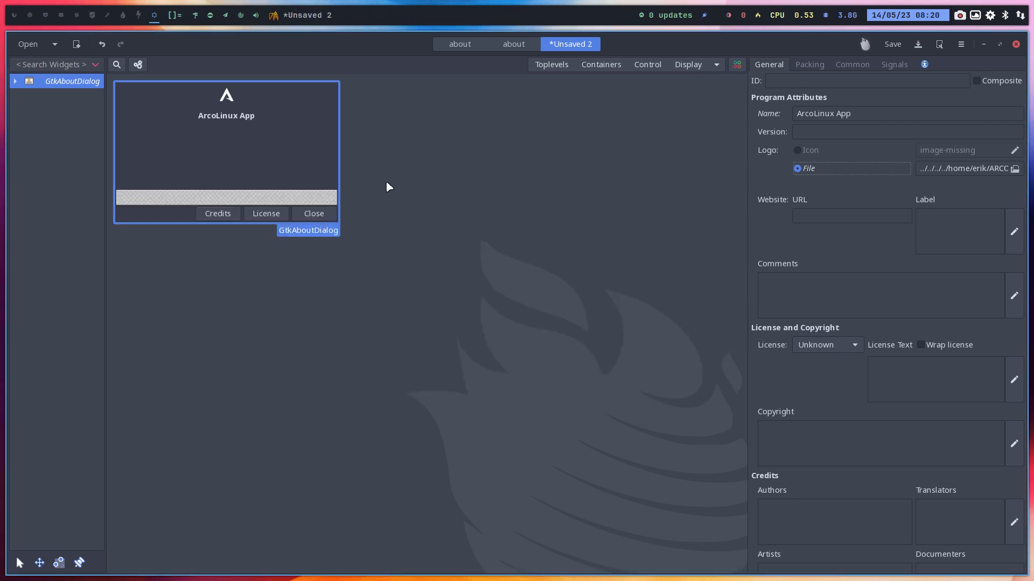
Compare the new dialog's logo and properties with those of the existing ArcoLinux App about dialog.
{"action": "left_click", "coordinate": [1015, 169]}
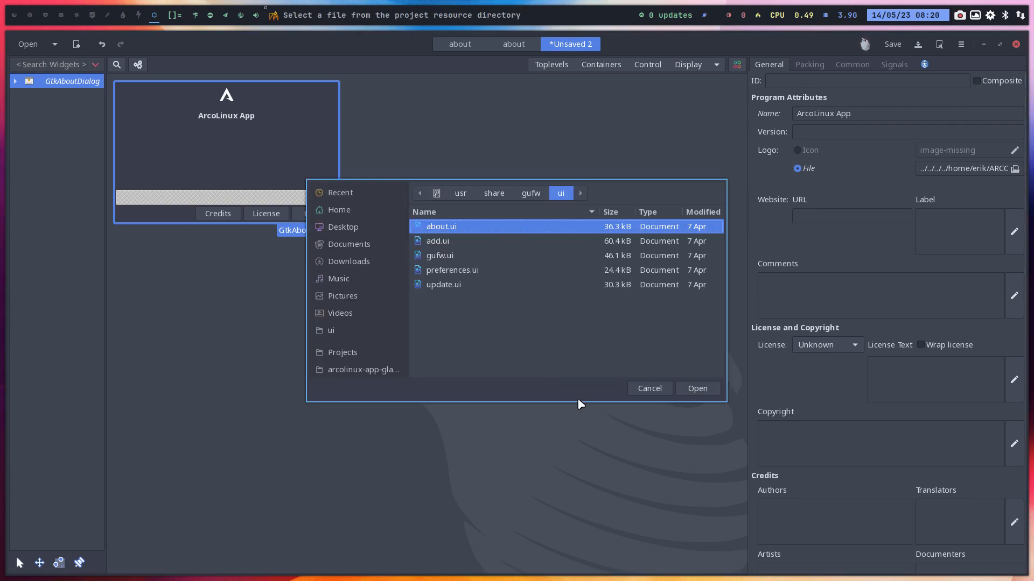
{"action": "left_click", "coordinate": [666, 389]}
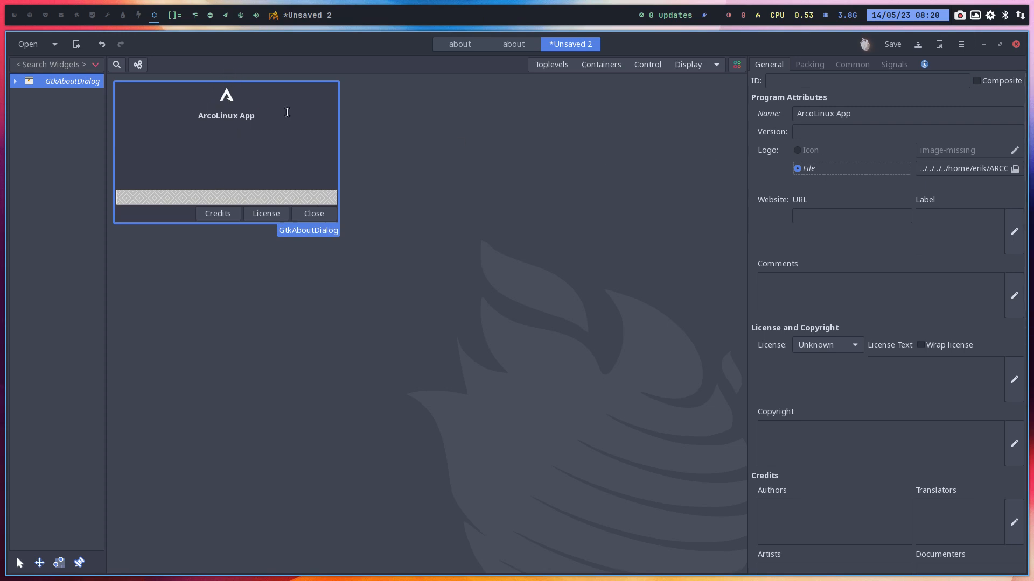
{"action": "left_click", "coordinate": [514, 45]}
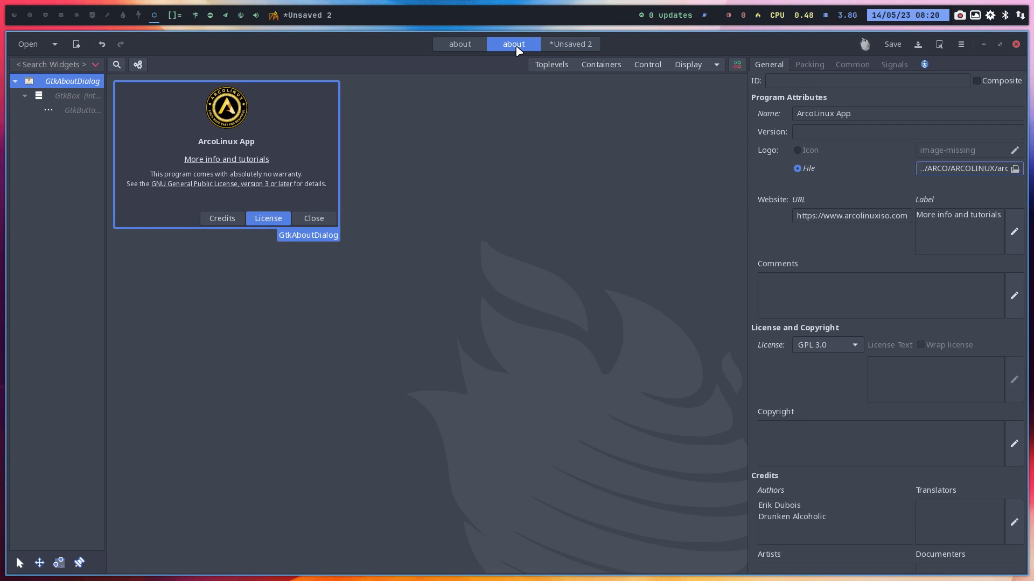
{"action": "left_click", "coordinate": [559, 46]}
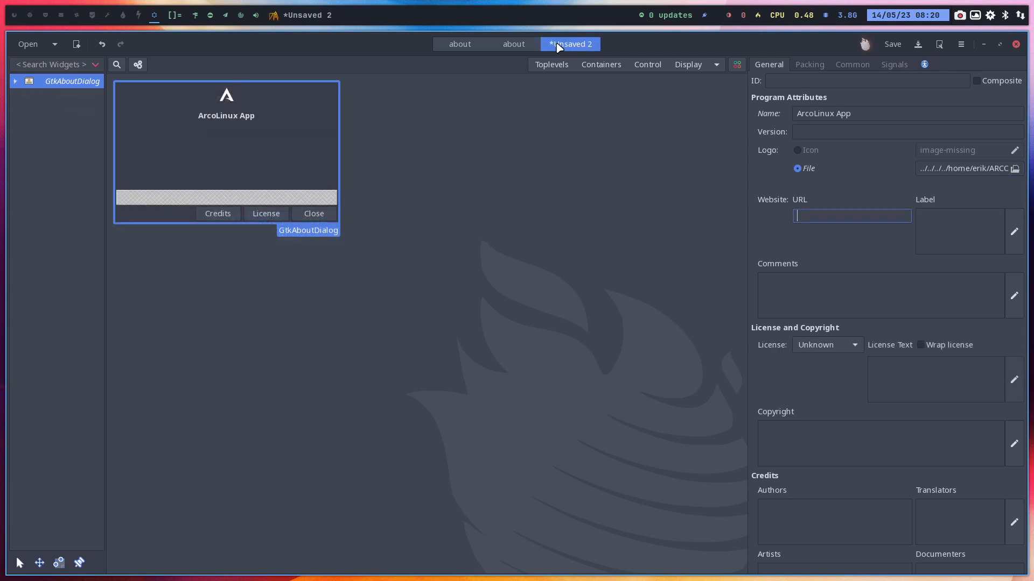
{"action": "left_click", "coordinate": [524, 47]}
{"action": "left_click", "coordinate": [549, 45]}
{"action": "left_click", "coordinate": [534, 46]}
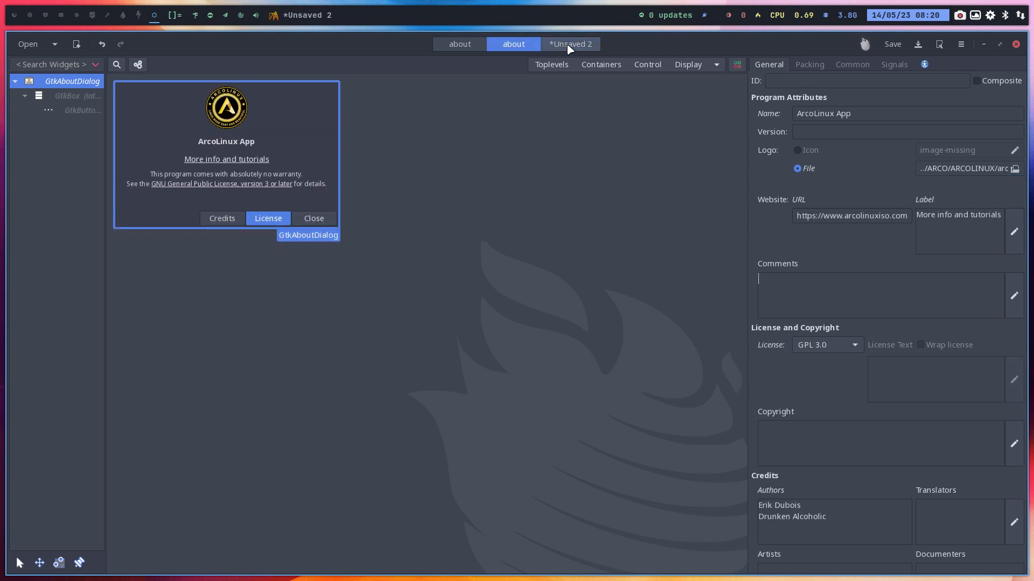
{"action": "left_click", "coordinate": [543, 48]}
{"action": "left_click", "coordinate": [539, 47]}
{"action": "left_click", "coordinate": [562, 43]}
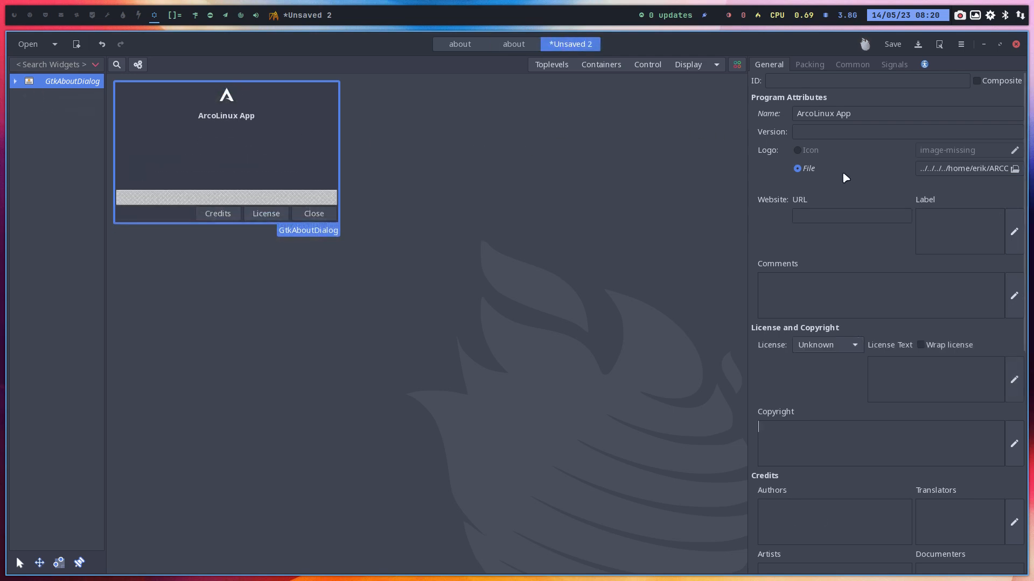
{"action": "left_click", "coordinate": [819, 214]}
{"action": "type", "text": "https"}
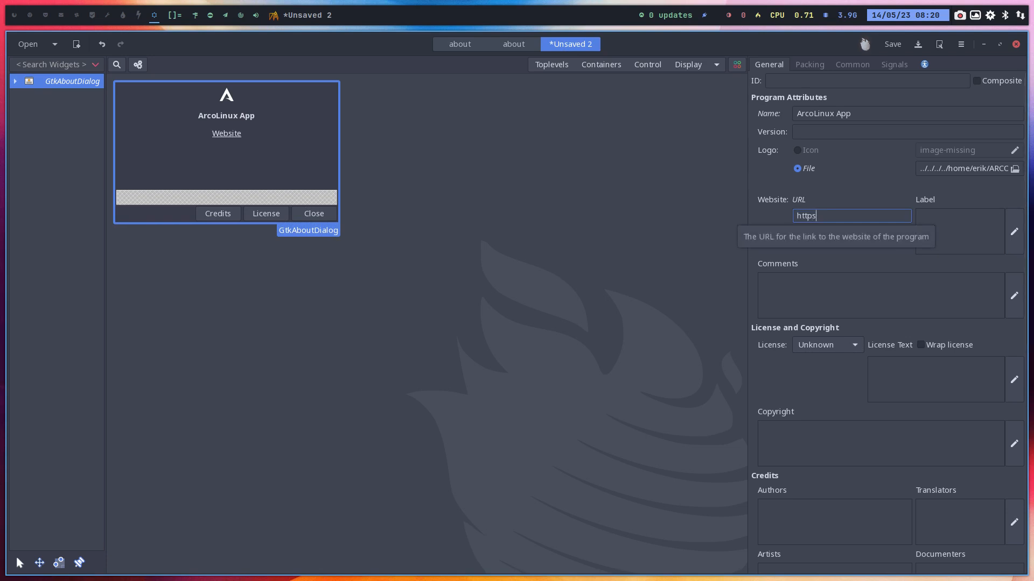
{"action": "type", "text": "://arcolinu"}
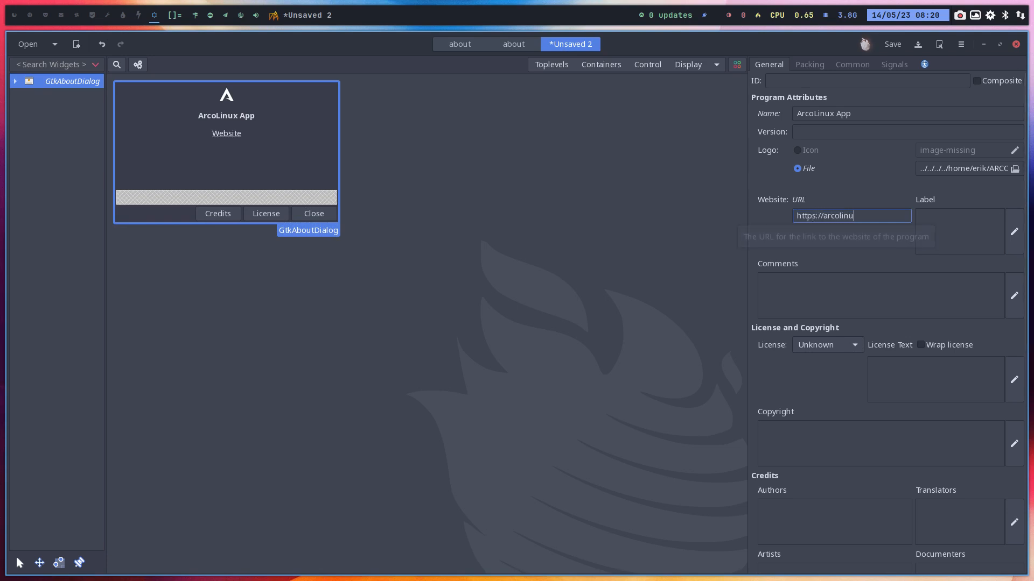
{"action": "type", "text": "x.info"}
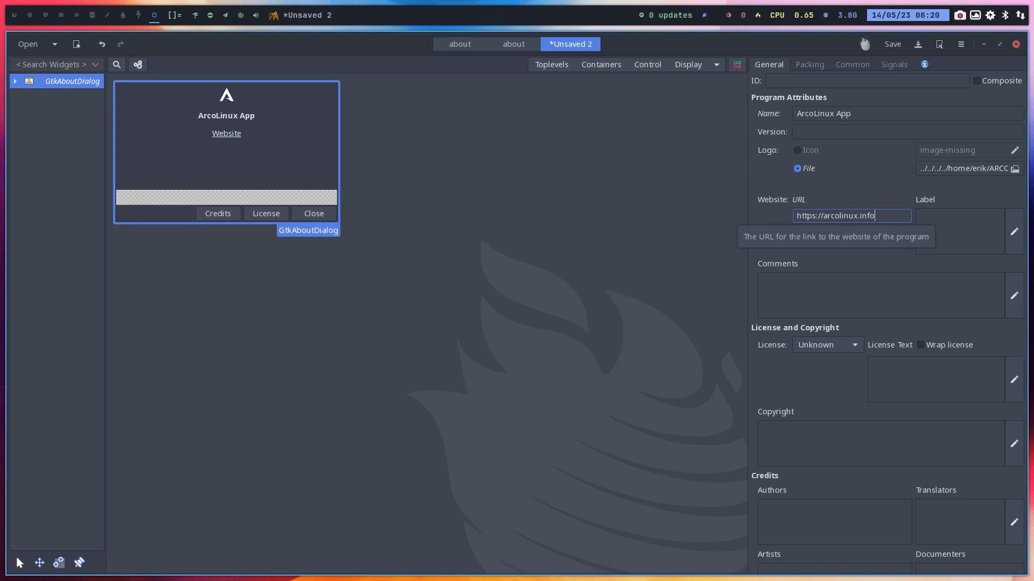
{"action": "key", "text": "Tab"}
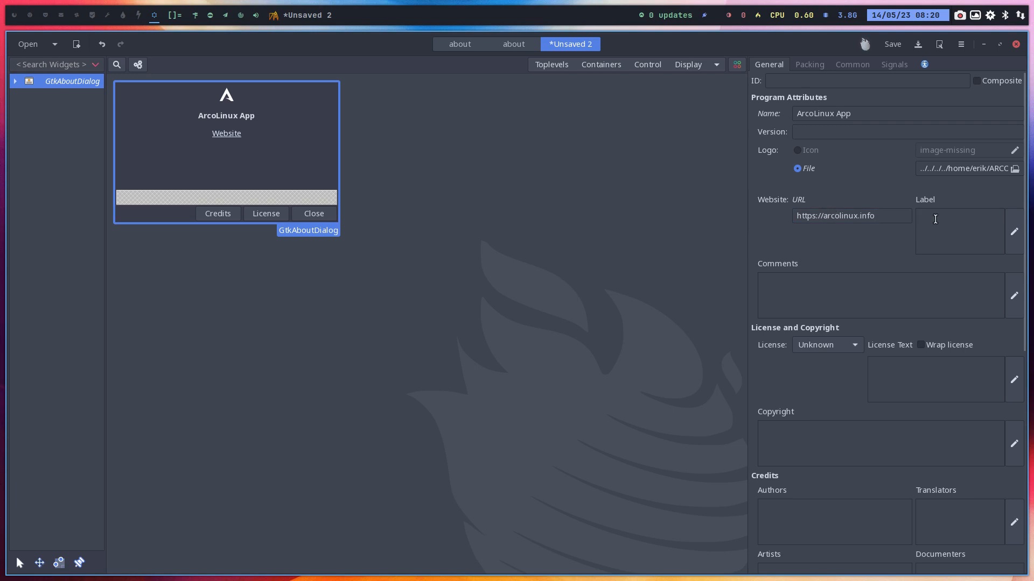
{"action": "type", "text": "Link"}
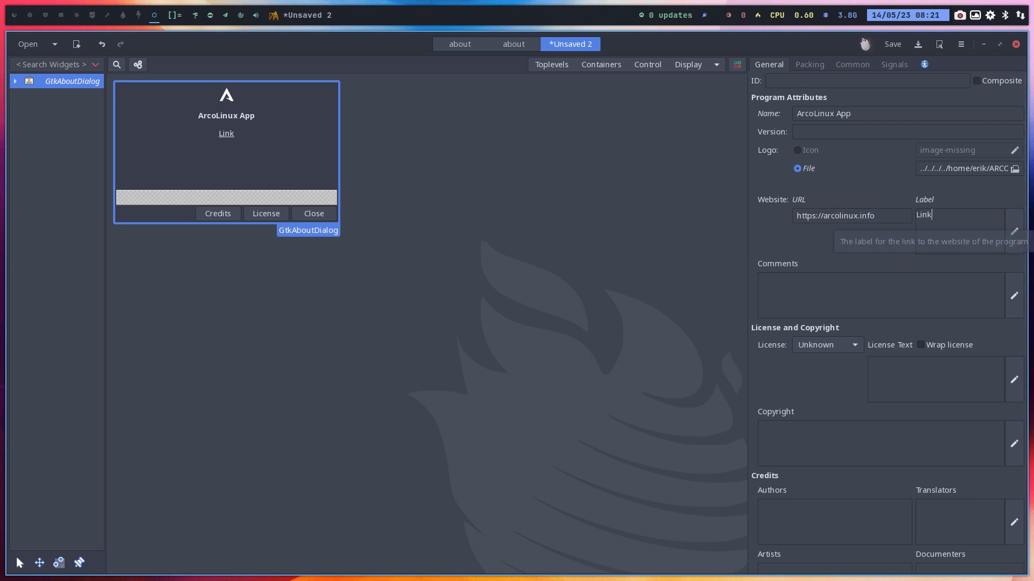
{"action": "key", "text": "BackSpace"}
{"action": "key", "text": "BackSpace"}
{"action": "key", "text": "BackSpace"}
{"action": "key", "text": "BackSpace"}
Set the label of the about dialog's website link to "More info".
{"action": "type", "text": "More info"}
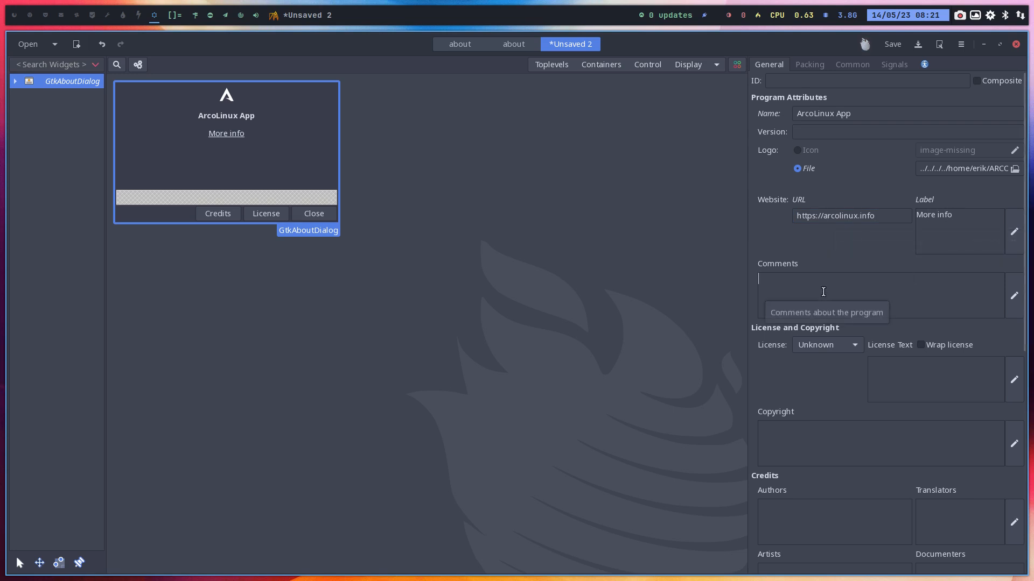
{"action": "type", "text": "sdfsdf"}
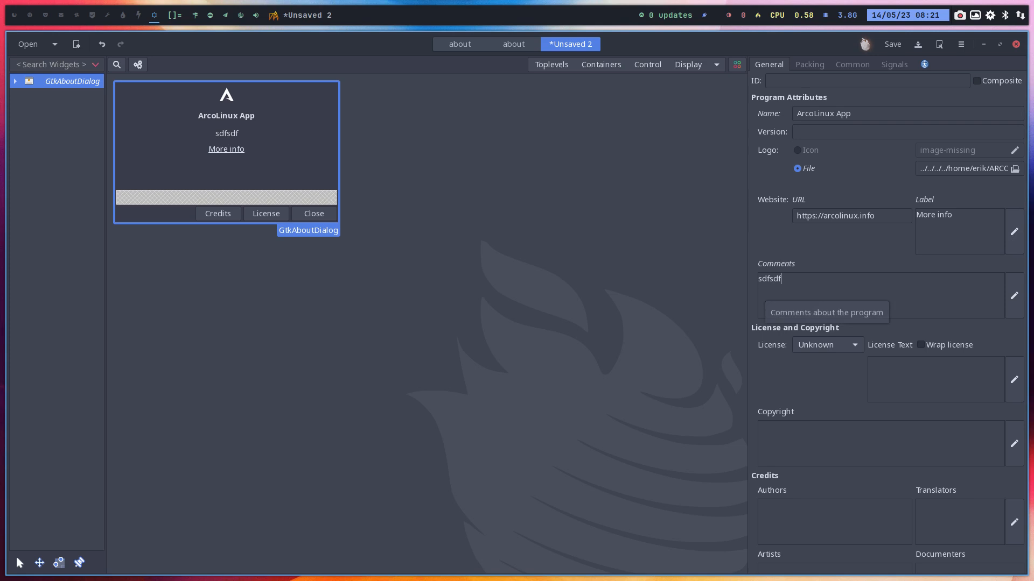
{"action": "key", "text": "BackSpace"}
{"action": "key", "text": "BackSpace"}
{"action": "key", "text": "BackSpace"}
{"action": "key", "text": "BackSpace"}
{"action": "key", "text": "BackSpace"}
{"action": "key", "text": "BackSpace"}
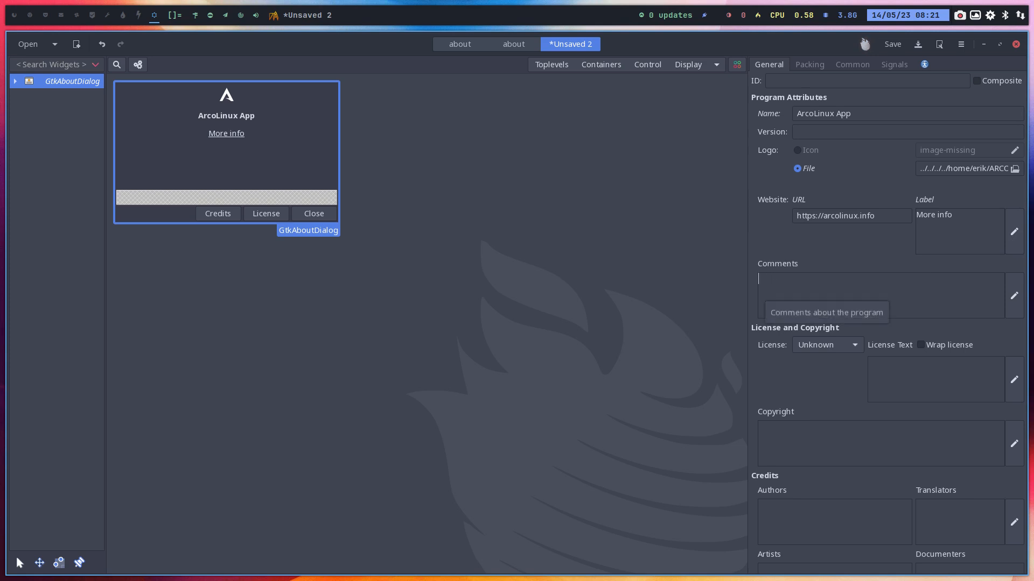
Set the about dialog's comments to "ArcoLinux Educational Project" and its license to GPL 3.0.
{"action": "type", "text": "ArcoLinuxP"}
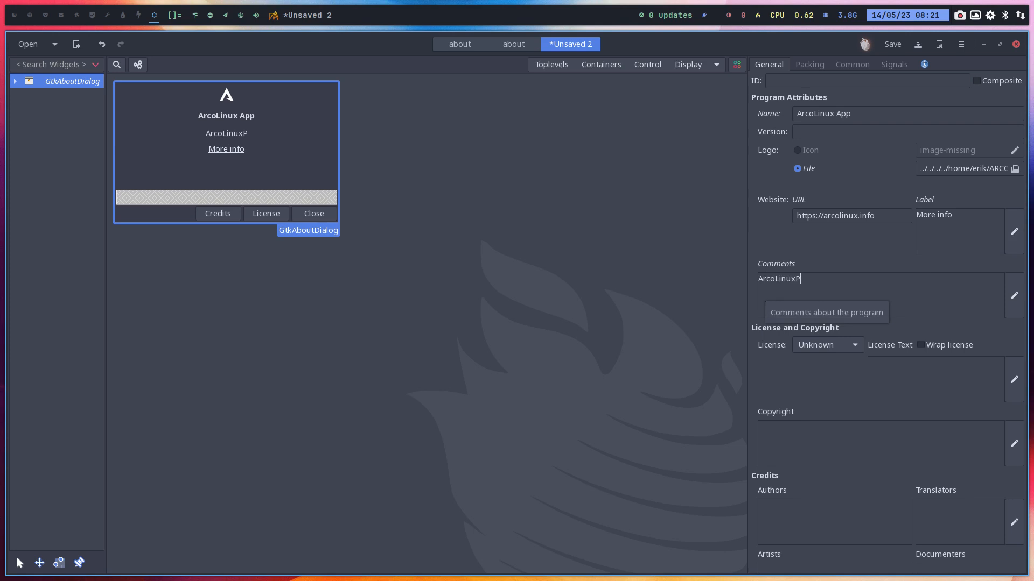
{"action": "key", "text": "BackSpace"}
{"action": "type", "text": "Educational "}
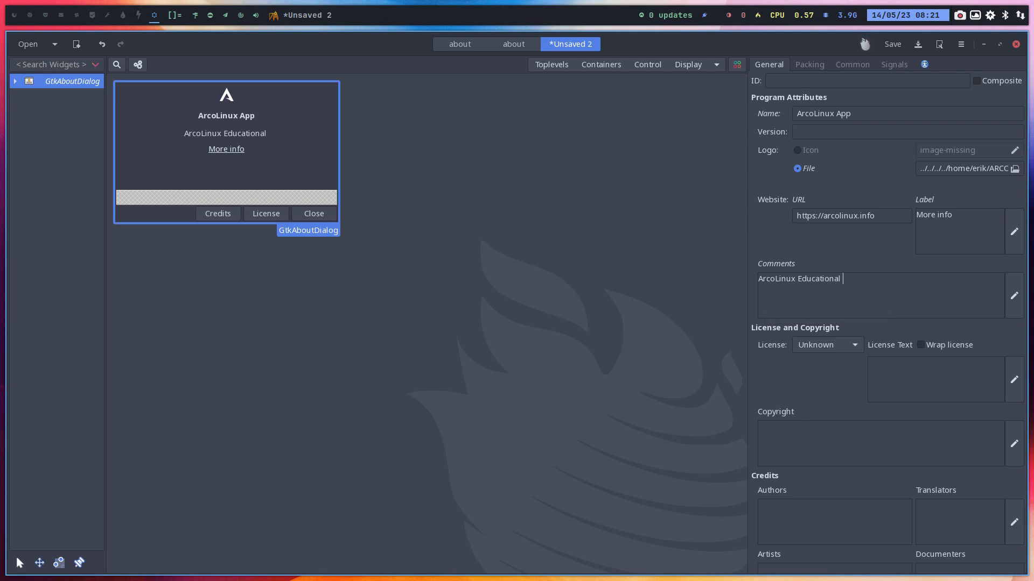
{"action": "type", "text": "Project"}
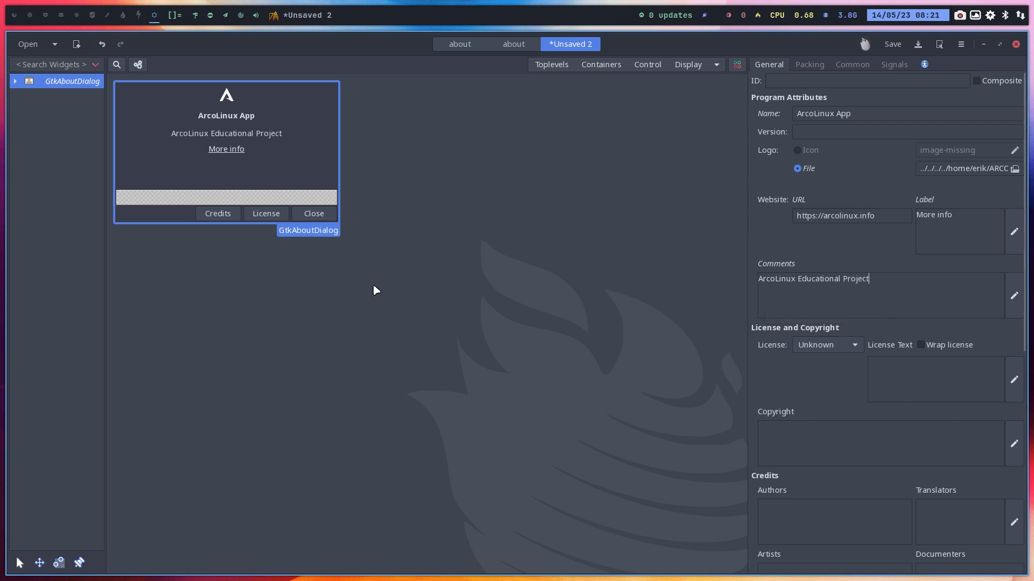
{"action": "left_click", "coordinate": [848, 352]}
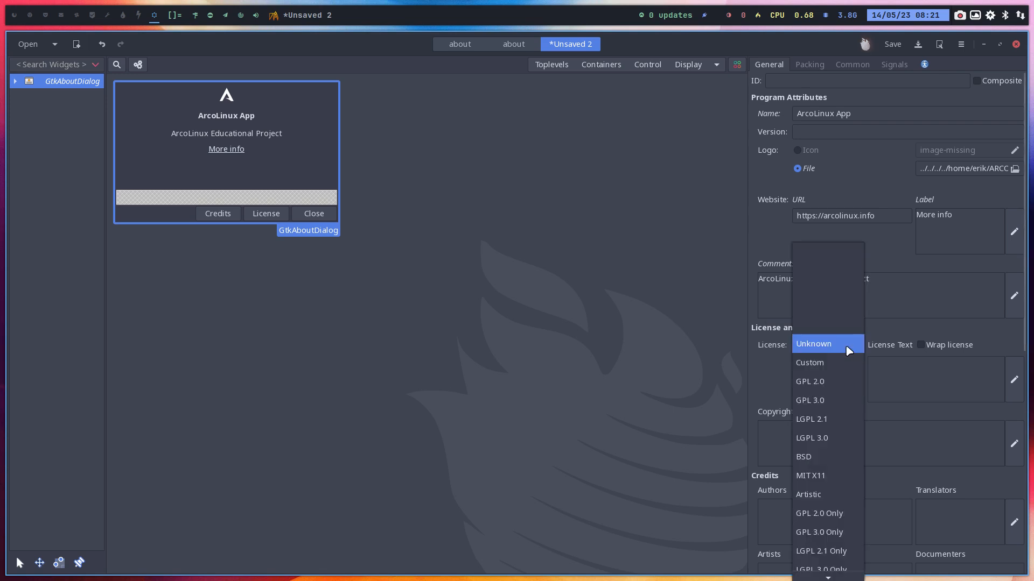
{"action": "left_click", "coordinate": [843, 401]}
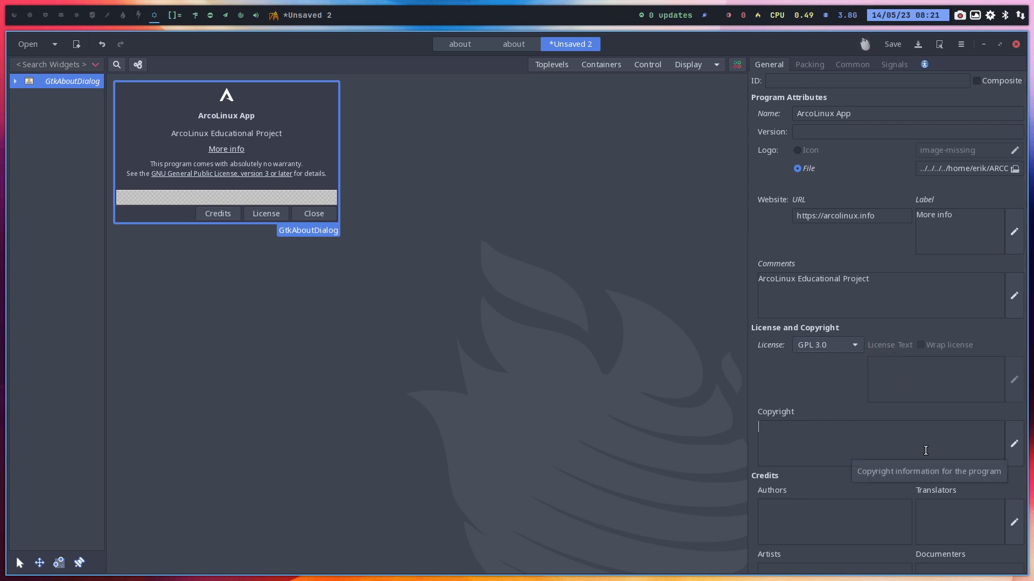
Fill in the about dialog's authors with the main author's full name and the second author's alias on separate lines.
{"action": "left_click", "coordinate": [786, 507]}
{"action": "type", "text": "E"}
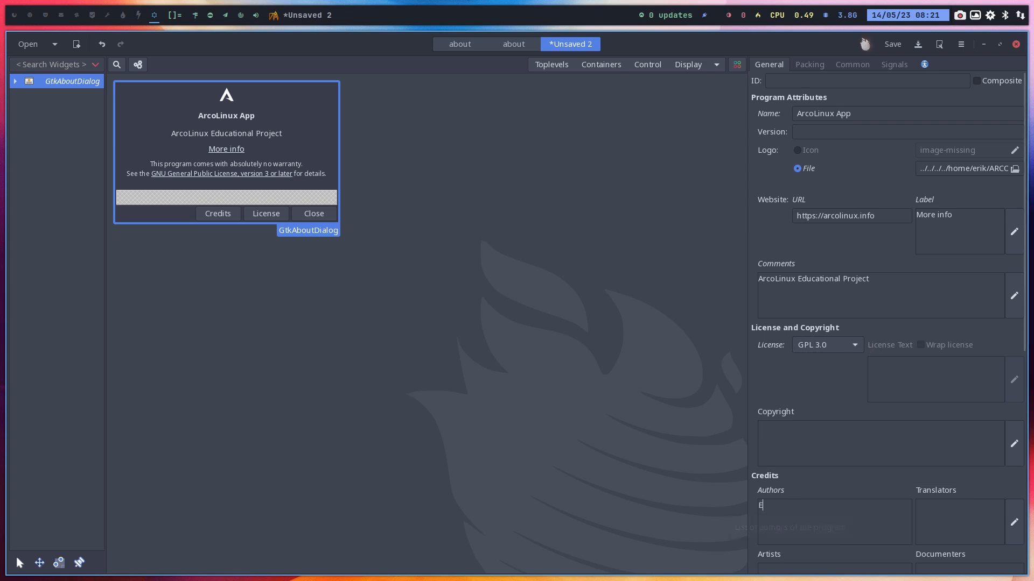
{"action": "type", "text": "rik Dubois"}
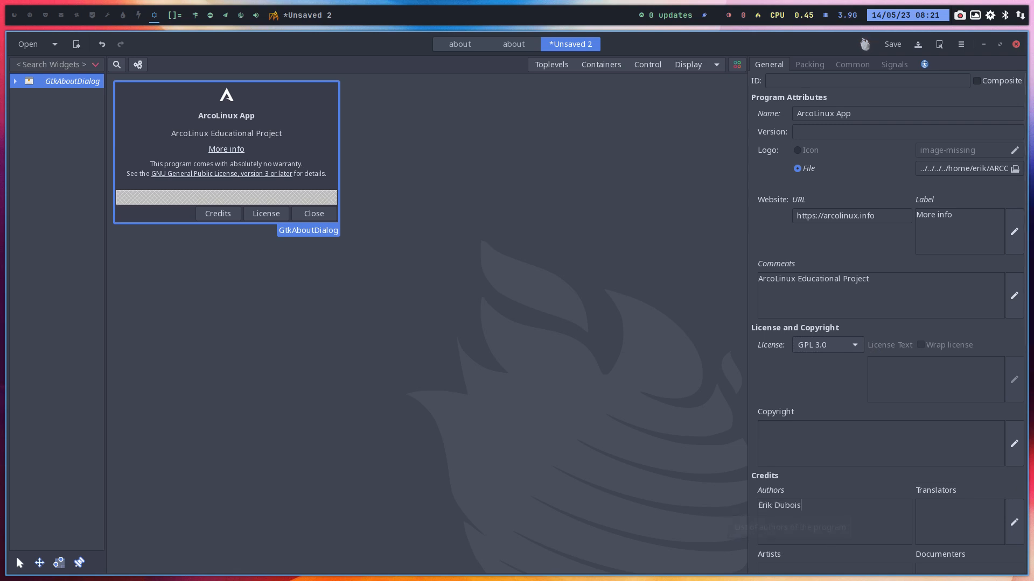
{"action": "key", "text": "Return"}
{"action": "type", "text": "Drunken Alcho"}
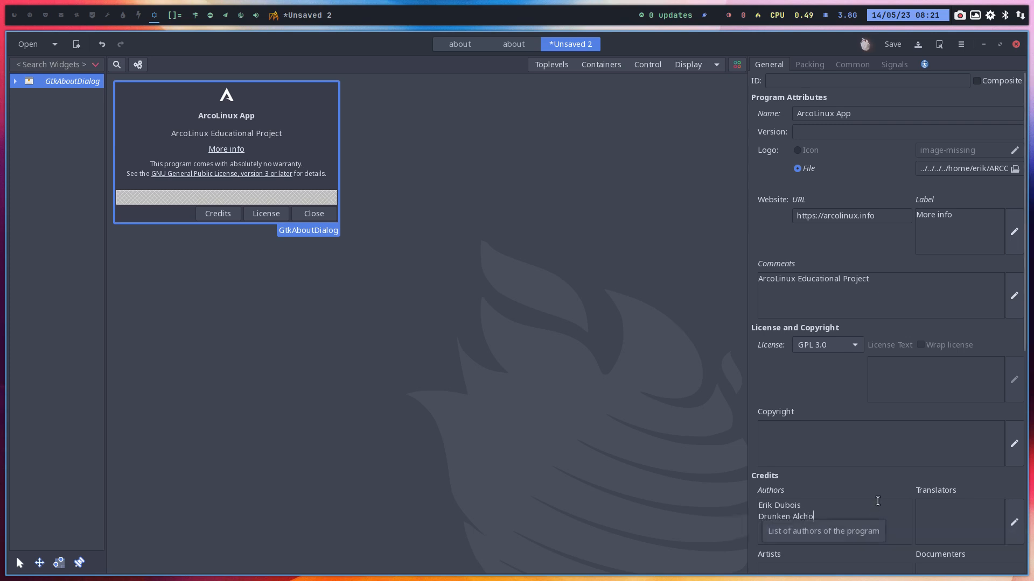
{"action": "key", "text": "BackSpace"}
{"action": "key", "text": "BackSpace"}
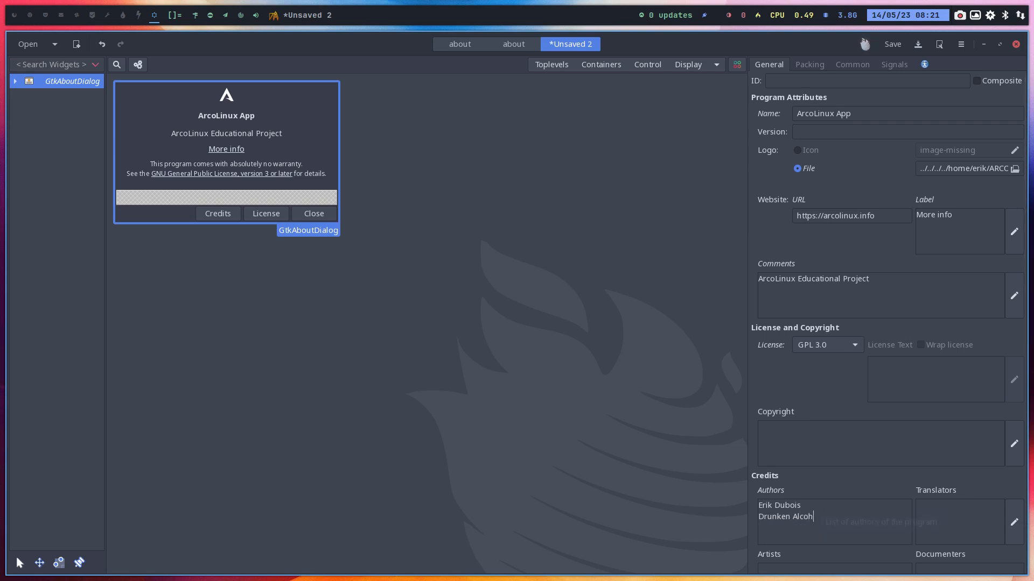
{"action": "type", "text": "oholic"}
Fill the remaining credits with dummy text: translators "sdfdddd", artists "sdfz" and documenters "sdfsf".
{"action": "scroll", "coordinate": [873, 516], "scroll_direction": "down", "scroll_amount": 5}
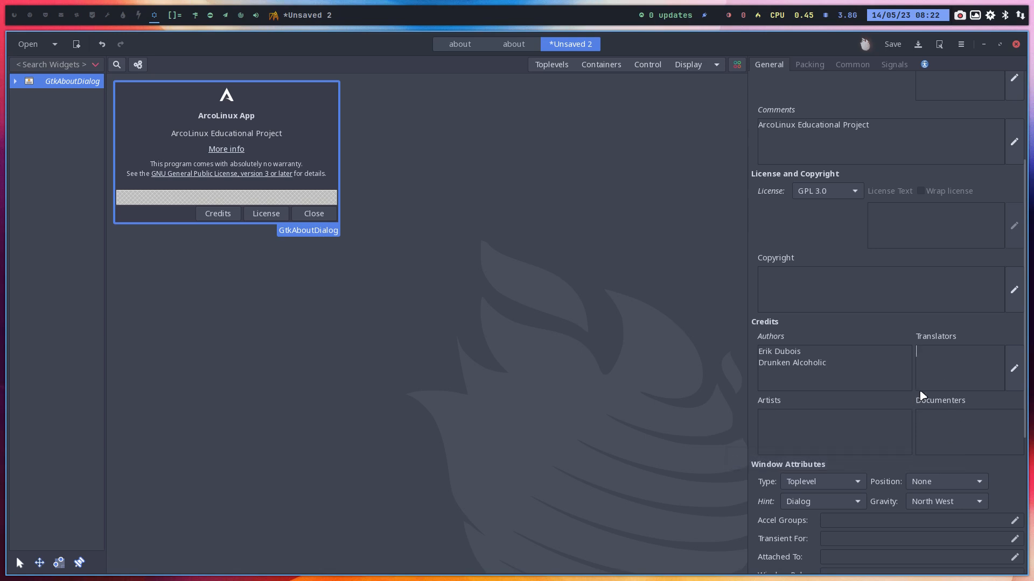
{"action": "type", "text": "sdf"}
{"action": "left_click", "coordinate": [886, 424]}
{"action": "type", "text": "sdf"}
{"action": "left_click", "coordinate": [957, 428]}
{"action": "type", "text": "sdfdddd"}
{"action": "left_click", "coordinate": [940, 417]}
{"action": "type", "text": "sf"}
{"action": "left_click", "coordinate": [823, 424]}
{"action": "type", "text": "z"}
Try client side window decorations on the about dialog and turn them off again.
{"action": "scroll", "coordinate": [956, 439], "scroll_direction": "down", "scroll_amount": 3}
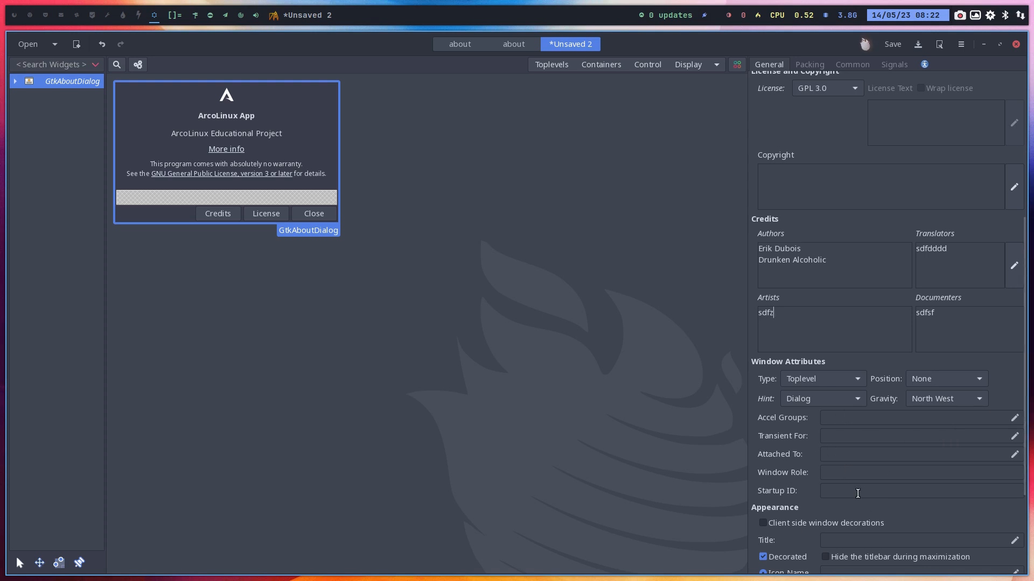
{"action": "scroll", "coordinate": [858, 493], "scroll_direction": "down", "scroll_amount": 4}
{"action": "left_click", "coordinate": [764, 388]}
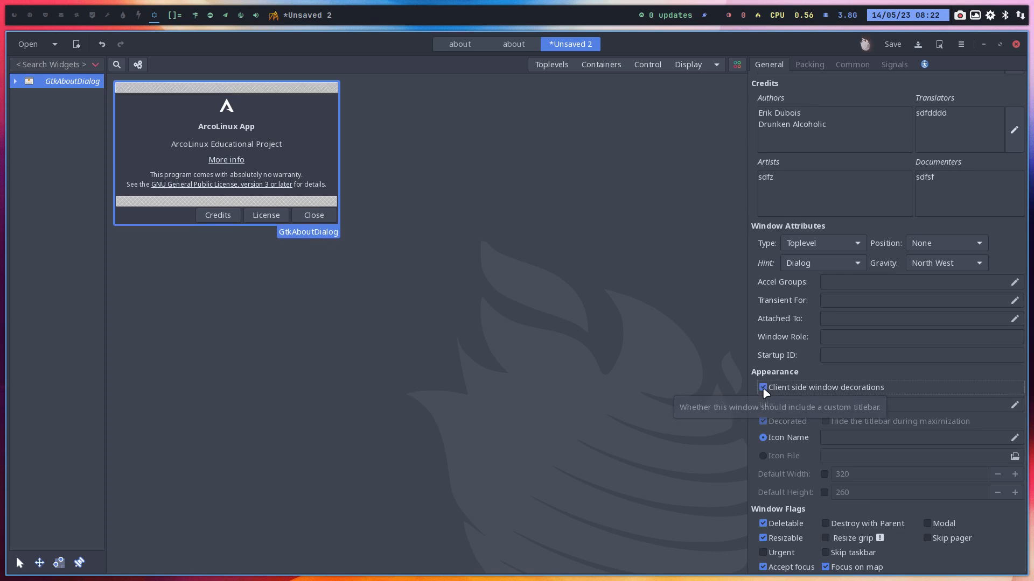
{"action": "left_click", "coordinate": [763, 389]}
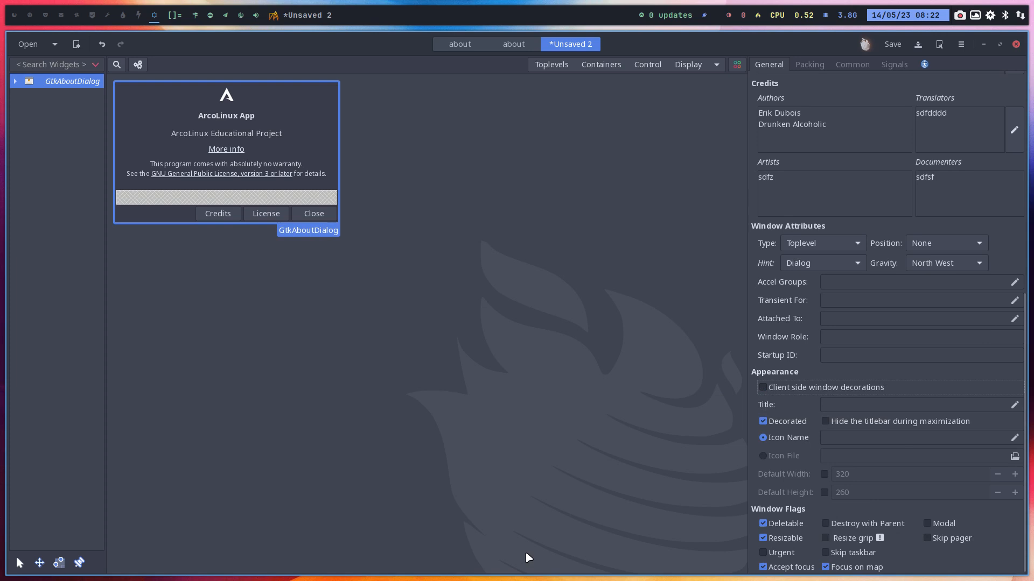
Preview the new about dialog and look through its credits list.
{"action": "left_click", "coordinate": [138, 64]}
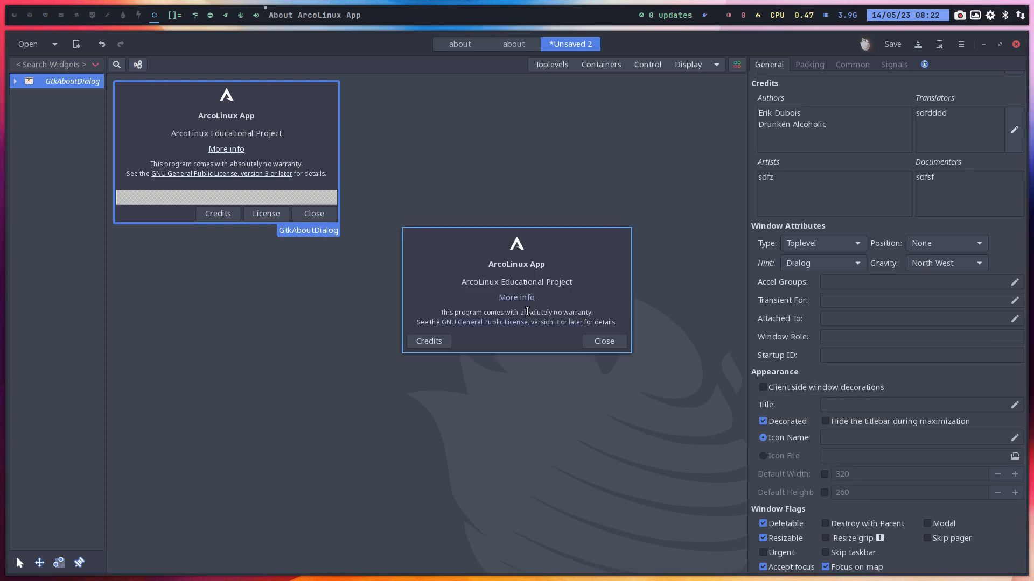
{"action": "left_click", "coordinate": [443, 345]}
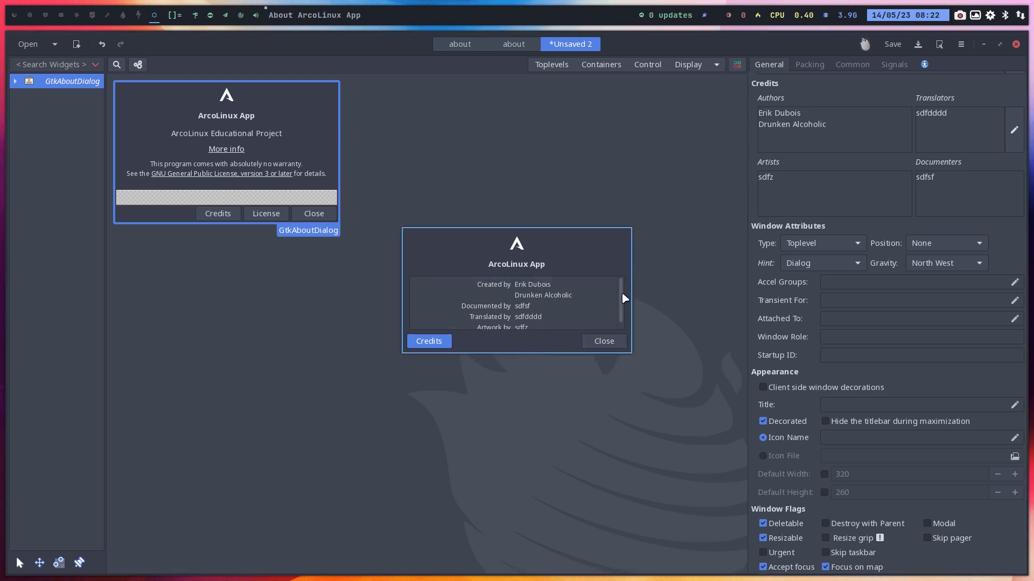
{"action": "scroll", "coordinate": [622, 302], "scroll_direction": "down", "scroll_amount": 1}
{"action": "scroll", "coordinate": [625, 302], "scroll_direction": "up", "scroll_amount": 1}
{"action": "left_click", "coordinate": [443, 343]}
Test the previewed dialog's "More info" and GNU General Public License links in the browser, and close the preview.
{"action": "left_click", "coordinate": [525, 299]}
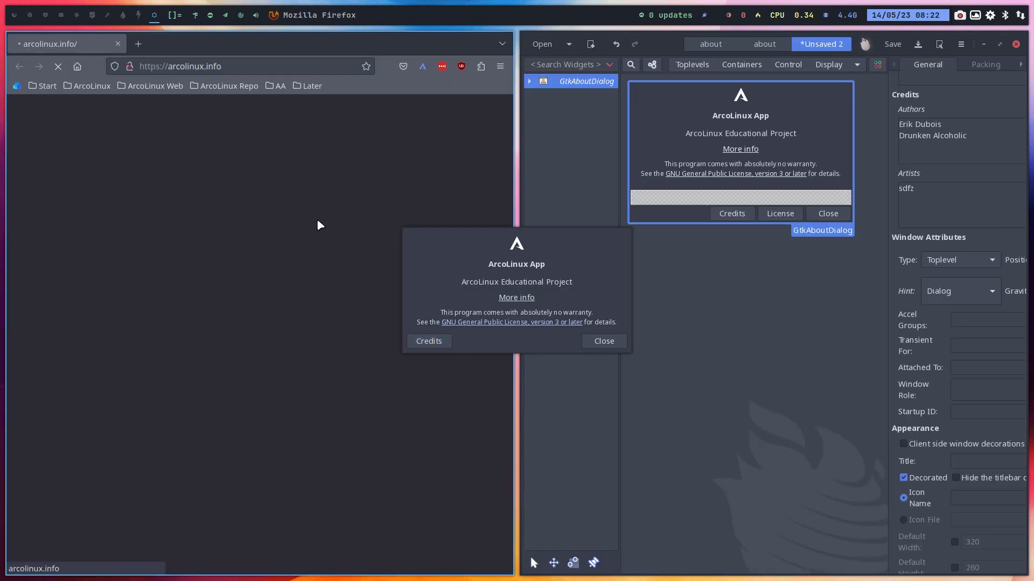
{"action": "key", "text": "super+q"}
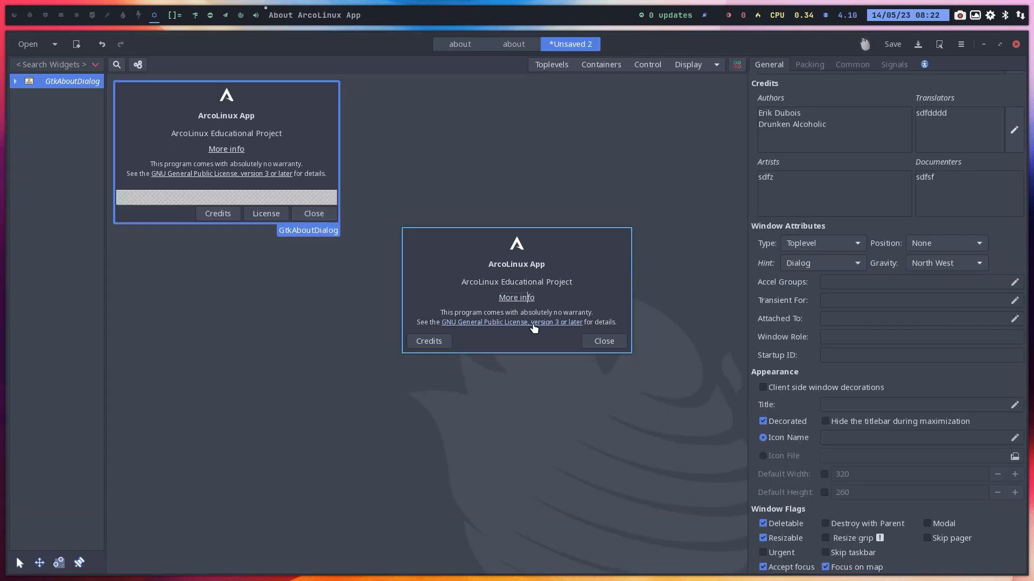
{"action": "left_click", "coordinate": [533, 328]}
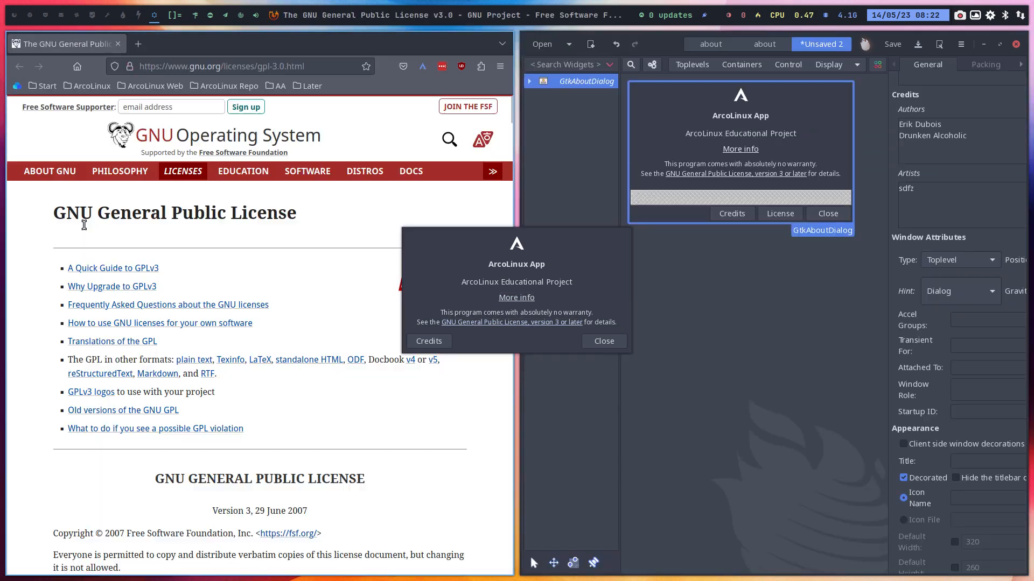
{"action": "key", "text": "super+q"}
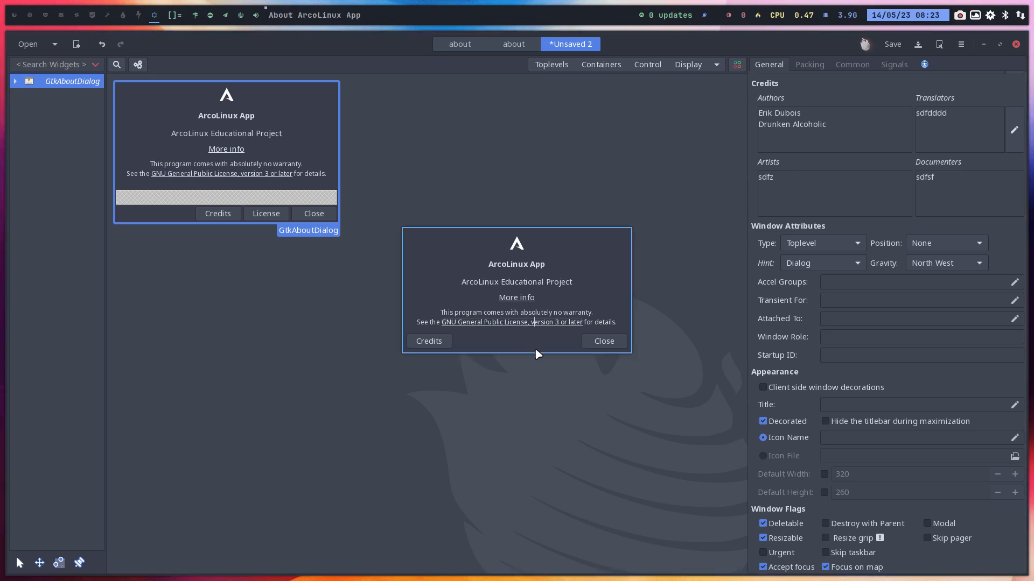
{"action": "left_click", "coordinate": [610, 342]}
{"action": "left_click", "coordinate": [612, 346]}
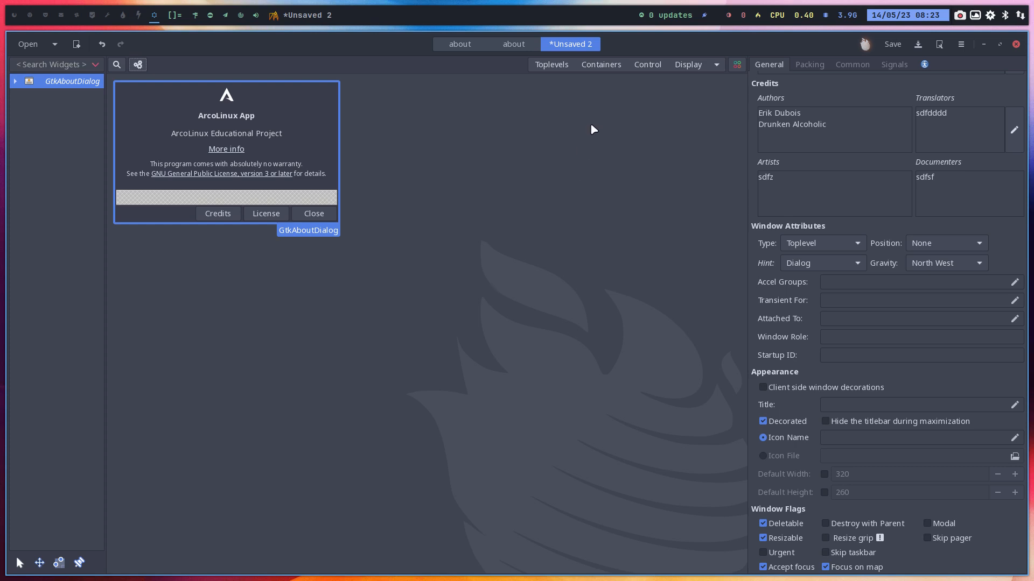
In the existing about.ui dialog with the round ArcoLinux logo, set the comments to "Educational Project" and save the file.
{"action": "left_click", "coordinate": [512, 44]}
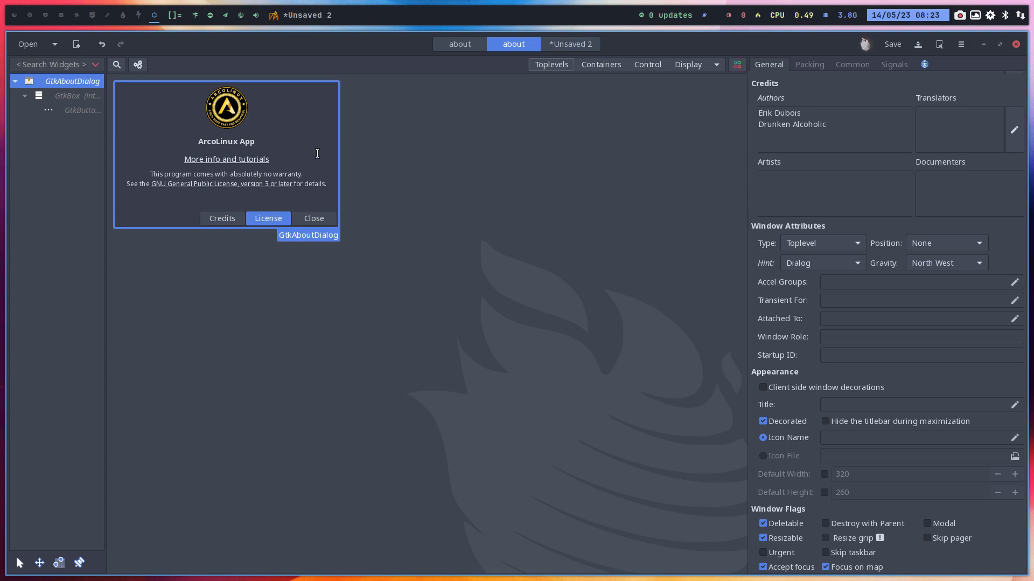
{"action": "scroll", "coordinate": [810, 152], "scroll_direction": "up", "scroll_amount": 5}
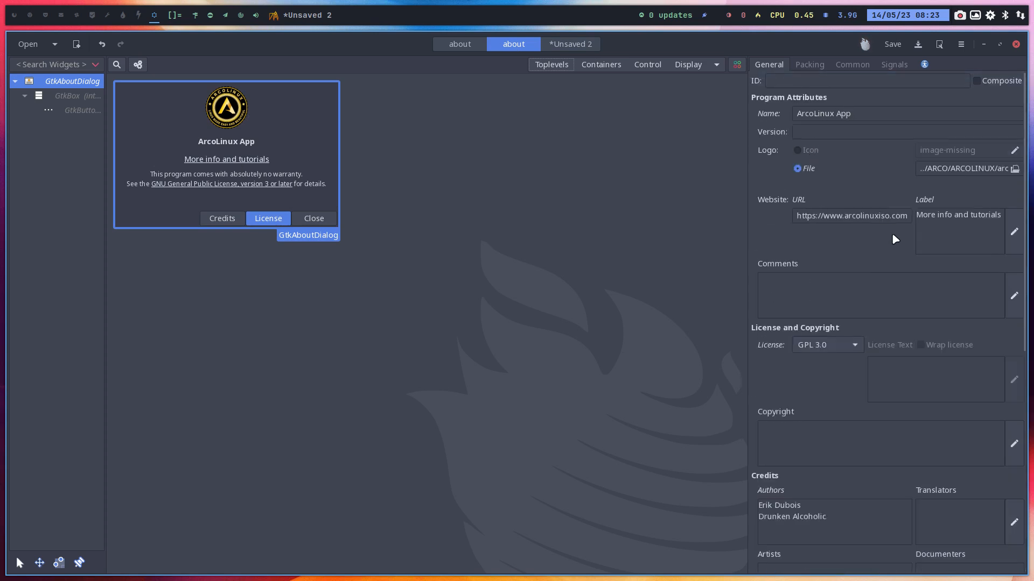
{"action": "left_click_drag", "start_coordinate": [900, 216], "coordinate": [918, 215]}
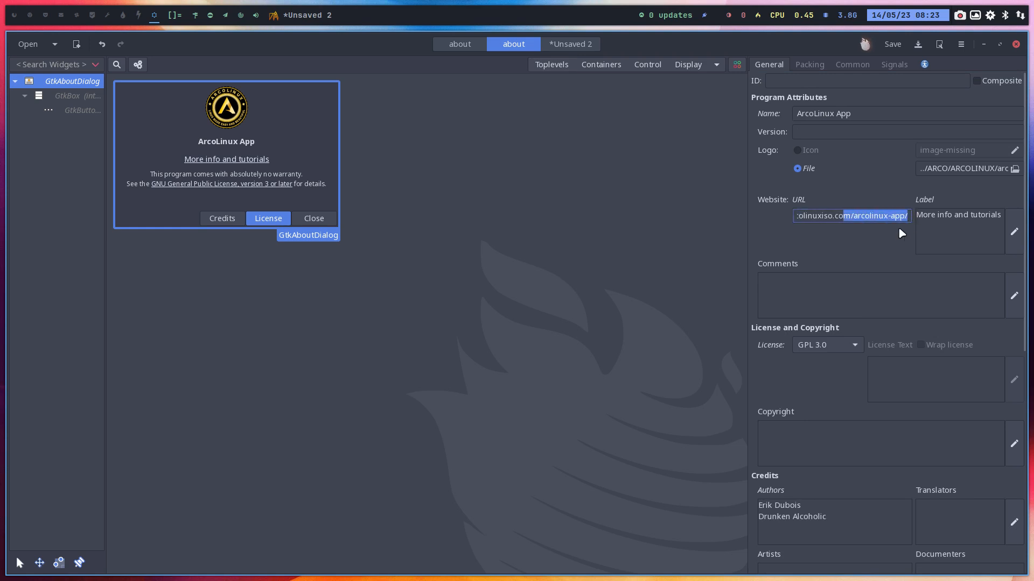
{"action": "left_click", "coordinate": [799, 290]}
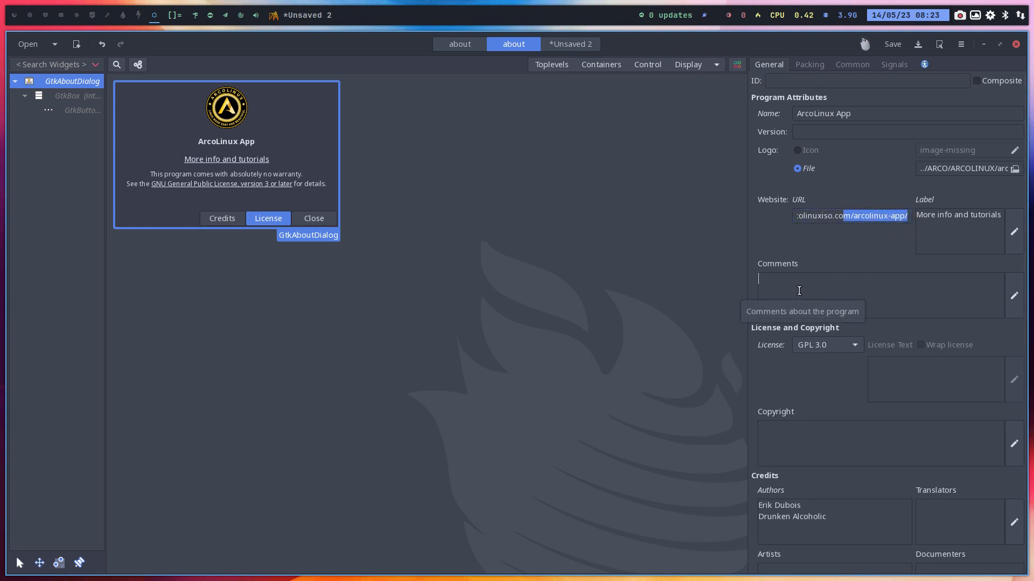
{"action": "type", "text": "Educt"}
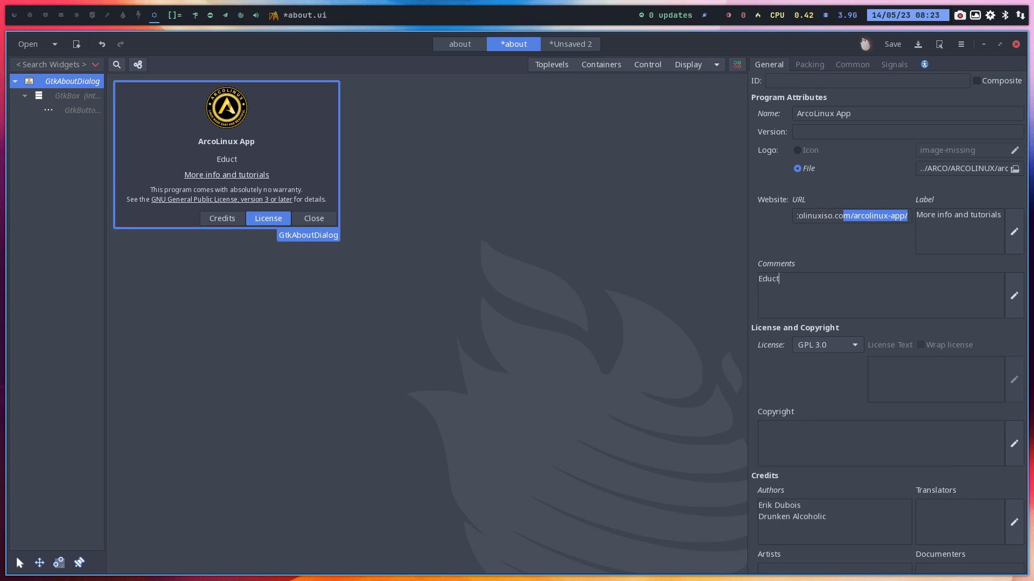
{"action": "key", "text": "BackSpace"}
{"action": "type", "text": "ati"}
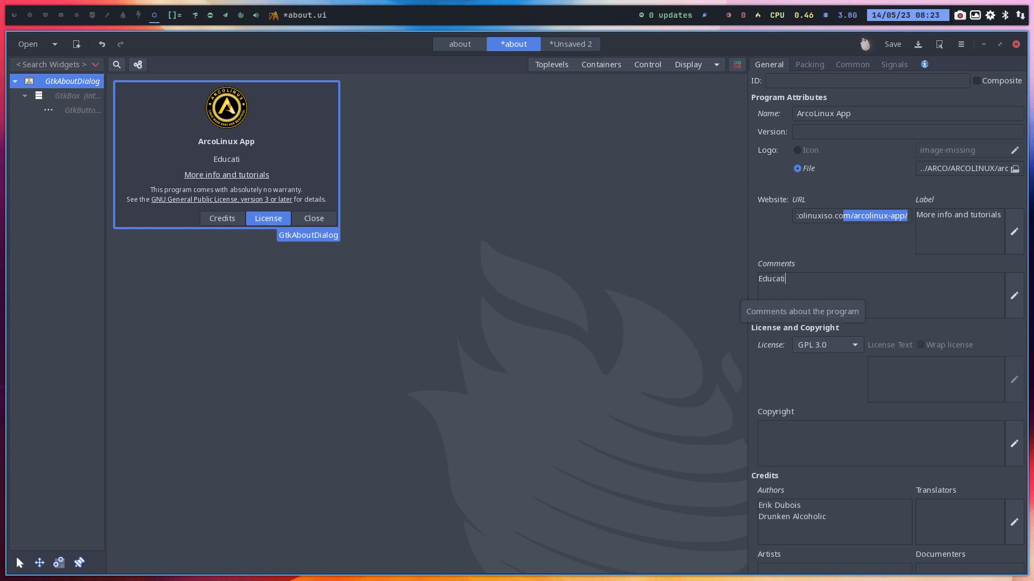
{"action": "type", "text": "onal Project"}
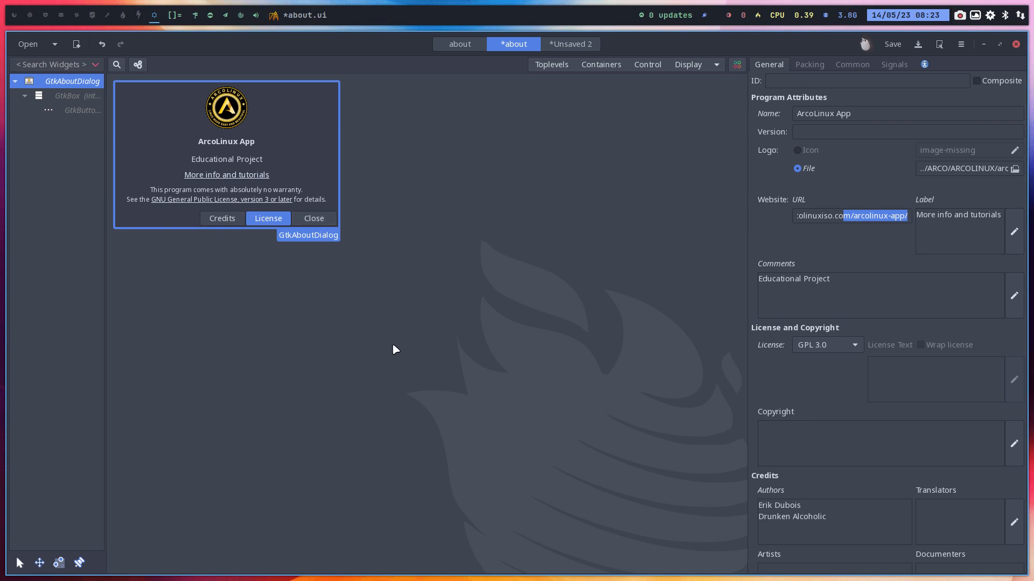
{"action": "key", "text": "ctrl+s"}
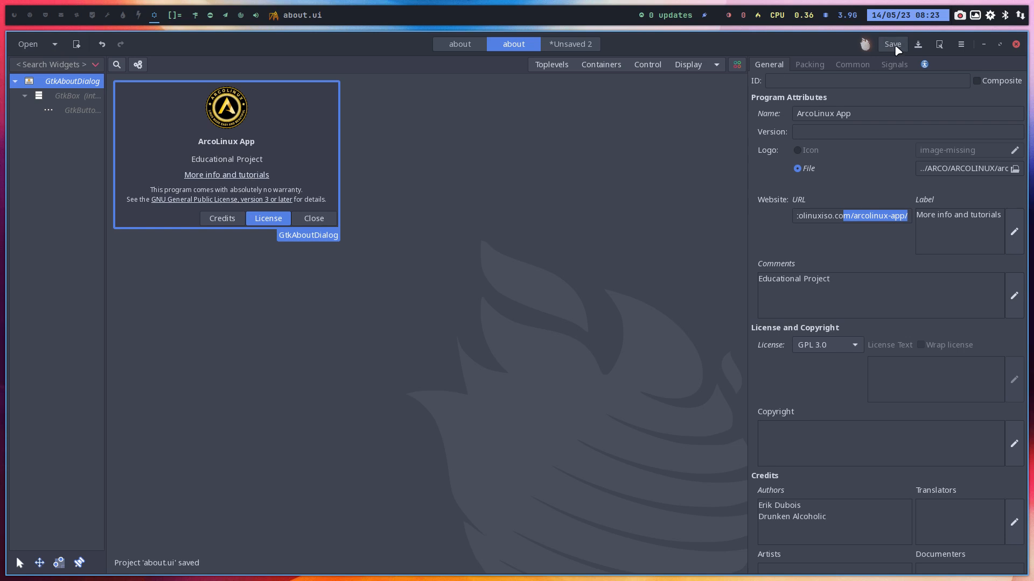
Start saving about.ui to another location and go to the bookmarked ARCOLINUX folder.
{"action": "left_click", "coordinate": [918, 44]}
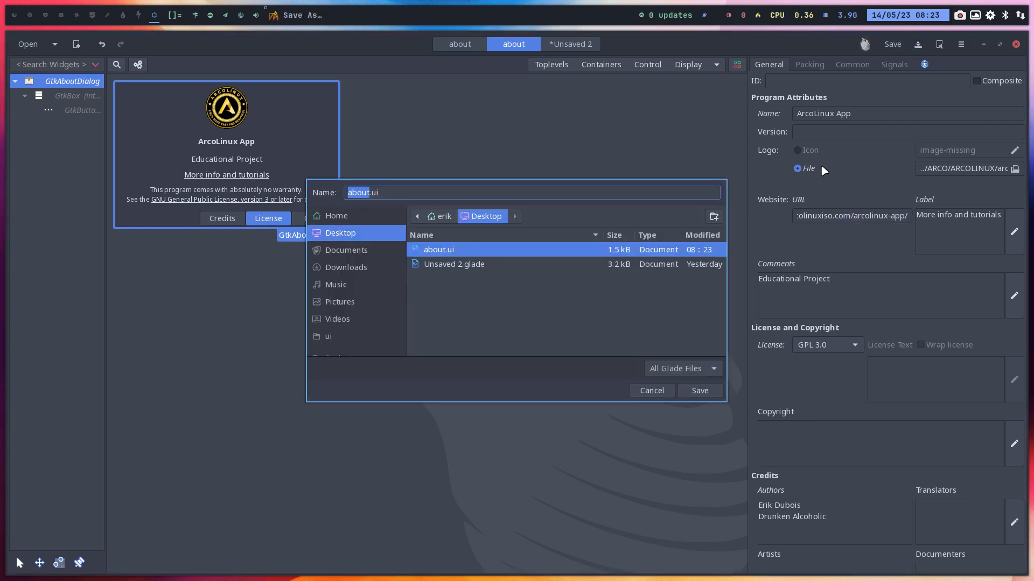
{"action": "scroll", "coordinate": [371, 291], "scroll_direction": "down", "scroll_amount": 3}
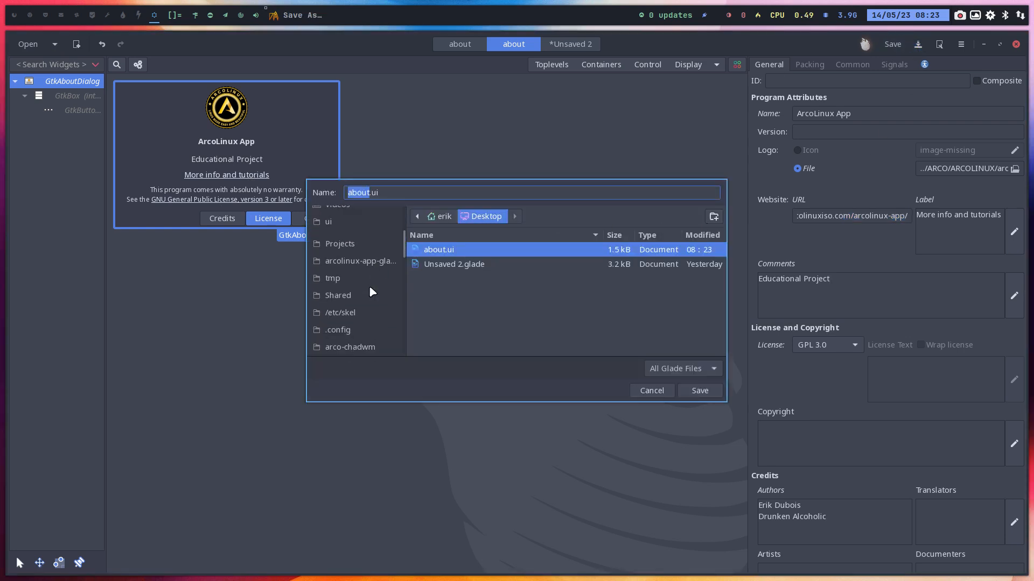
{"action": "scroll", "coordinate": [371, 292], "scroll_direction": "down", "scroll_amount": 8}
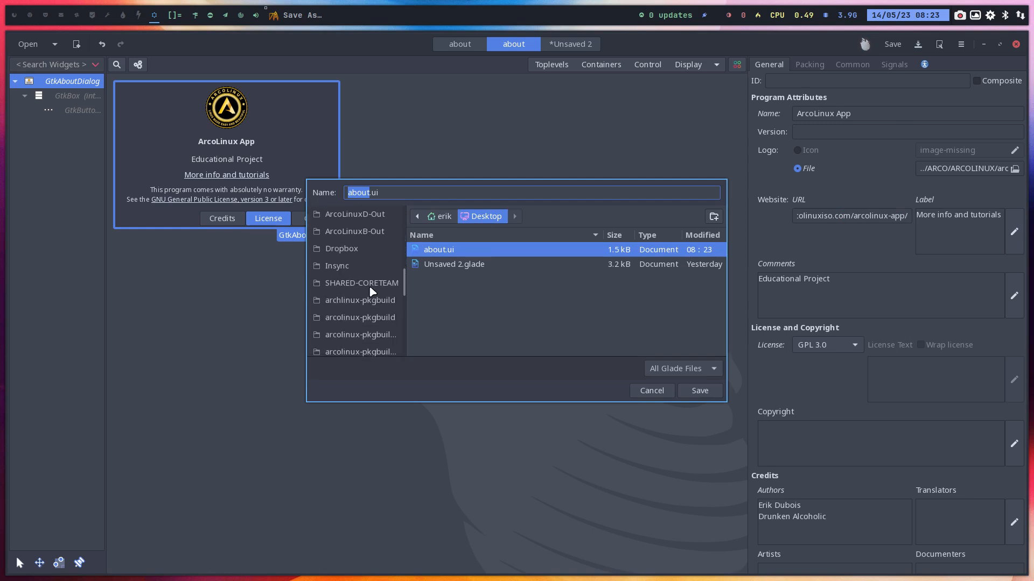
{"action": "scroll", "coordinate": [370, 291], "scroll_direction": "down", "scroll_amount": 5}
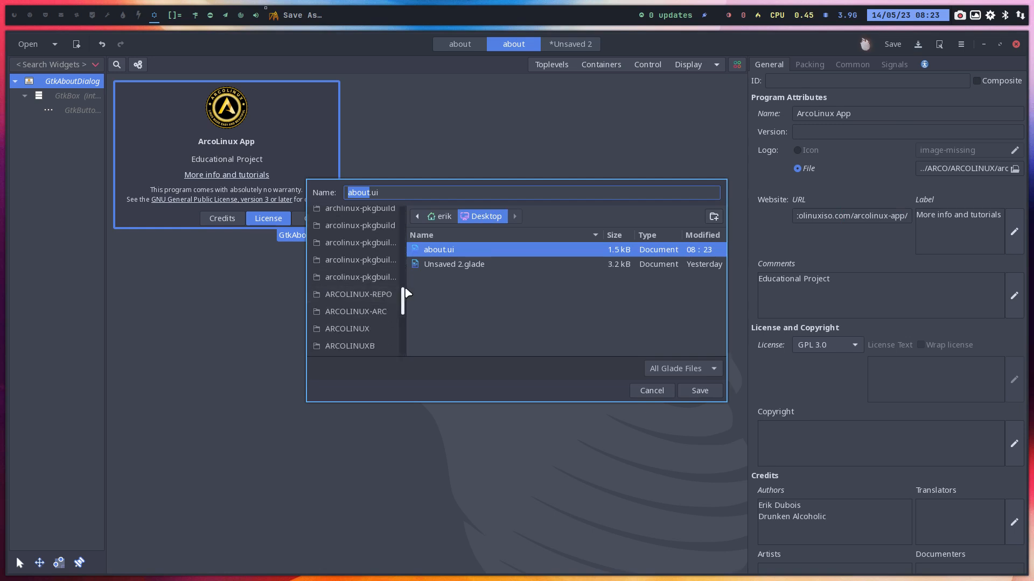
{"action": "left_click_drag", "start_coordinate": [408, 293], "coordinate": [473, 293]}
{"action": "left_click", "coordinate": [415, 329]}
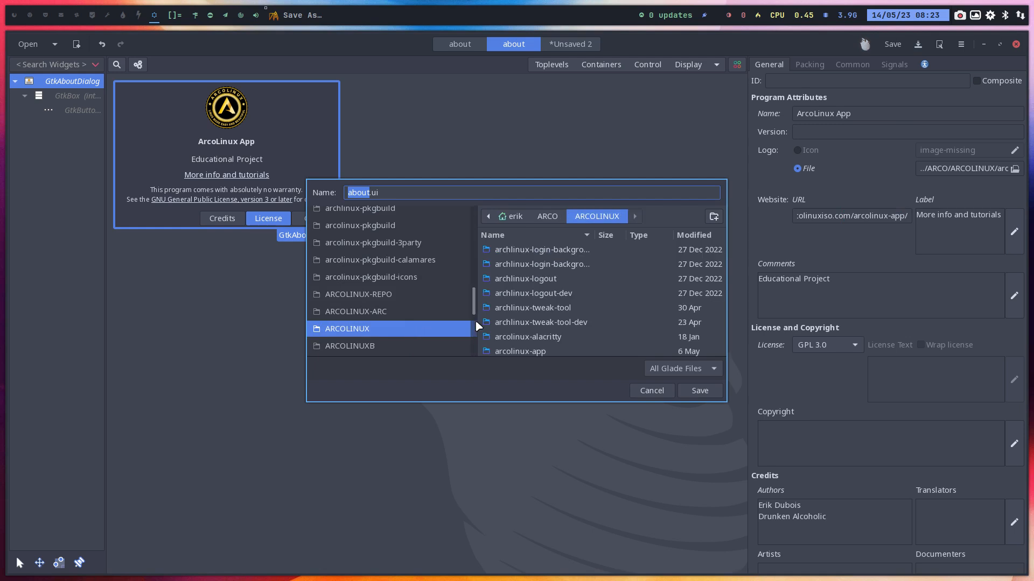
Save about.ui into arcolinux-app-glade-dev/usr/share/arcolinux-app-glade.
{"action": "scroll", "coordinate": [581, 280], "scroll_direction": "down", "scroll_amount": 3}
{"action": "scroll", "coordinate": [581, 280], "scroll_direction": "up", "scroll_amount": 4}
{"action": "scroll", "coordinate": [580, 279], "scroll_direction": "down", "scroll_amount": 3}
{"action": "left_click", "coordinate": [581, 326]}
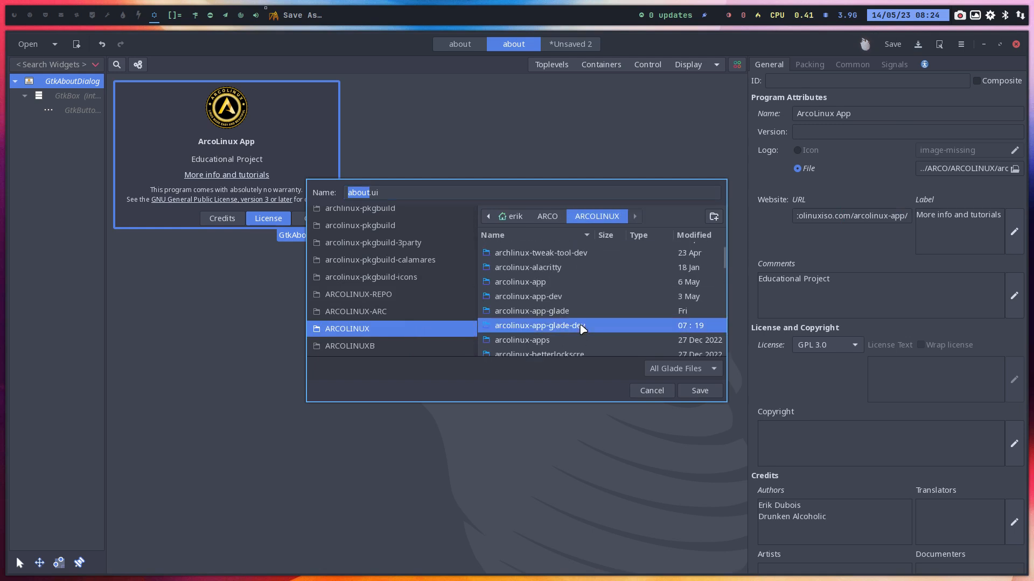
{"action": "double_click", "coordinate": [580, 326]}
{"action": "double_click", "coordinate": [540, 253]}
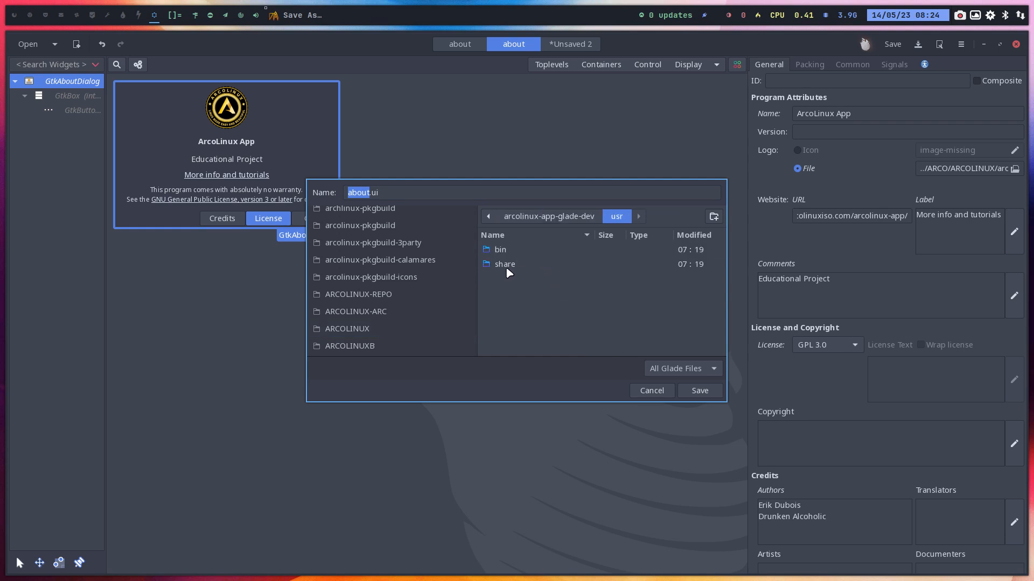
{"action": "double_click", "coordinate": [507, 269]}
{"action": "double_click", "coordinate": [531, 266]}
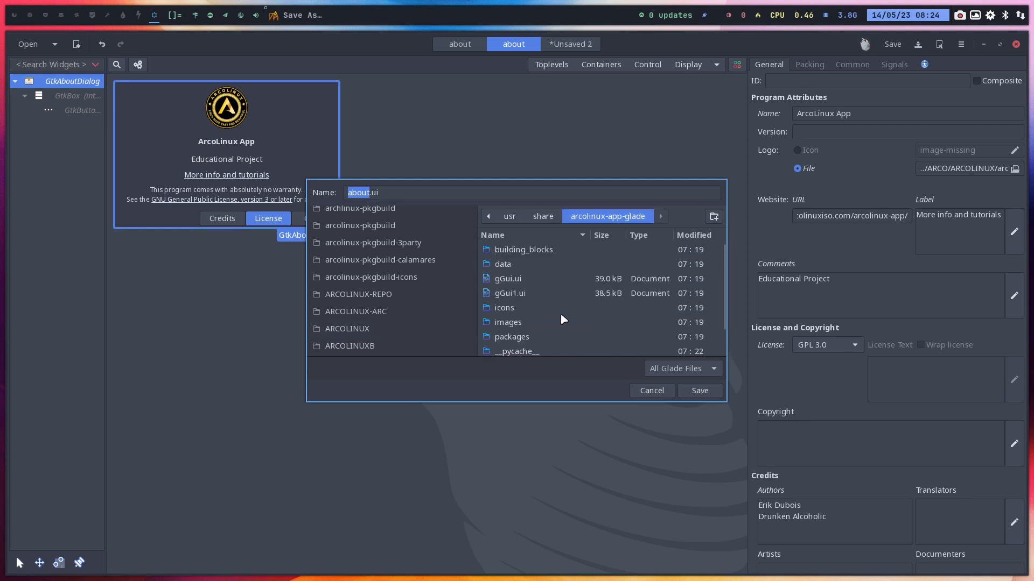
{"action": "left_click", "coordinate": [699, 391]}
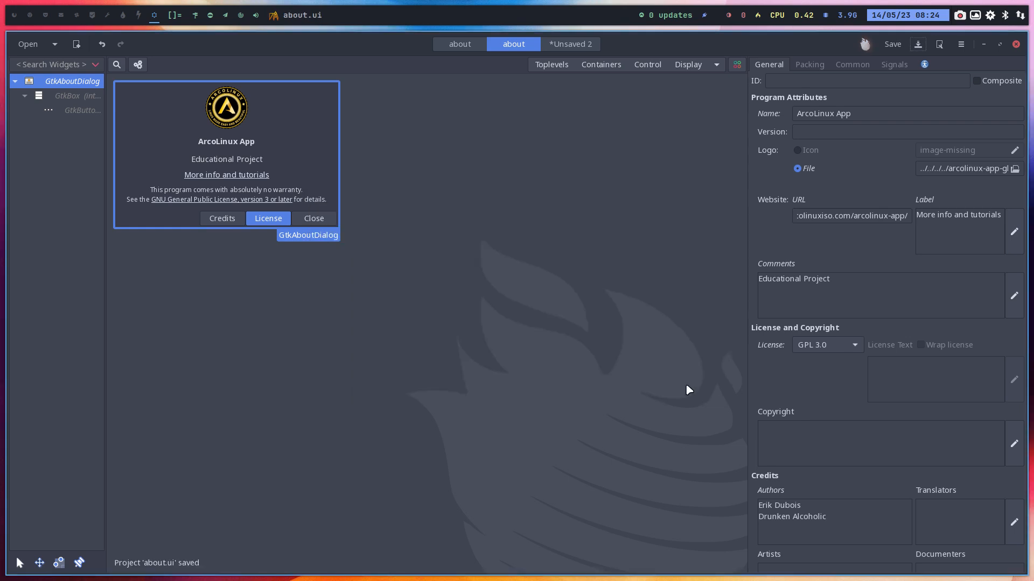